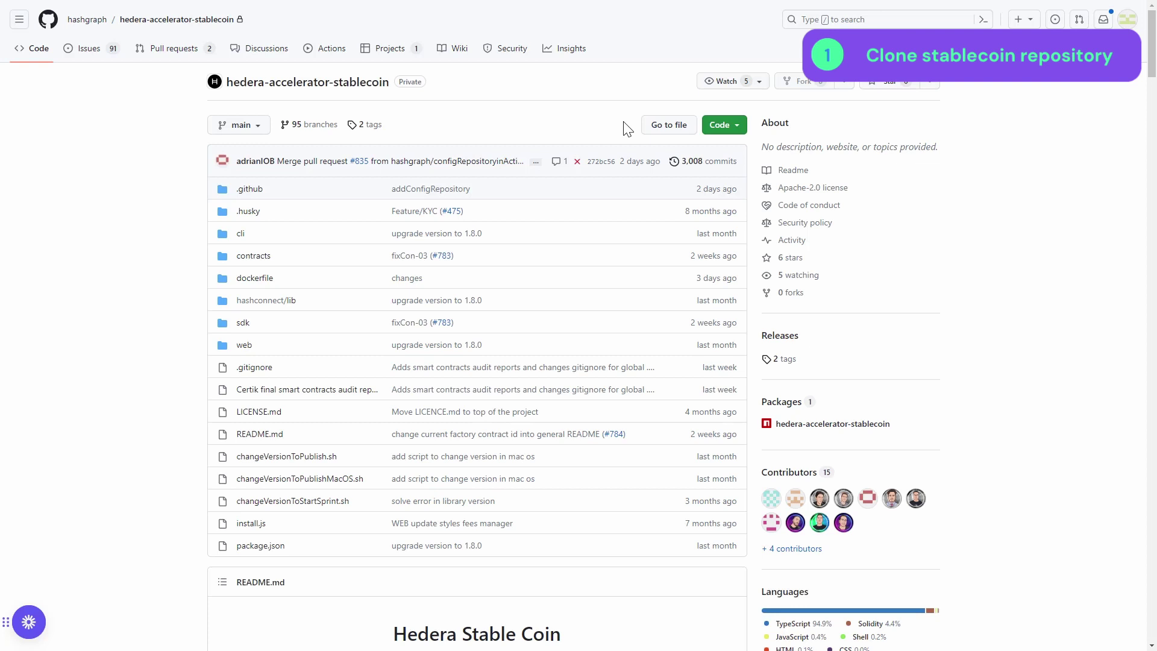
Step: Copy the repository's HTTPS clone URL from GitHub's Code menu and go back to VS Code
{"action": "left_click", "coordinate": [730, 126]}
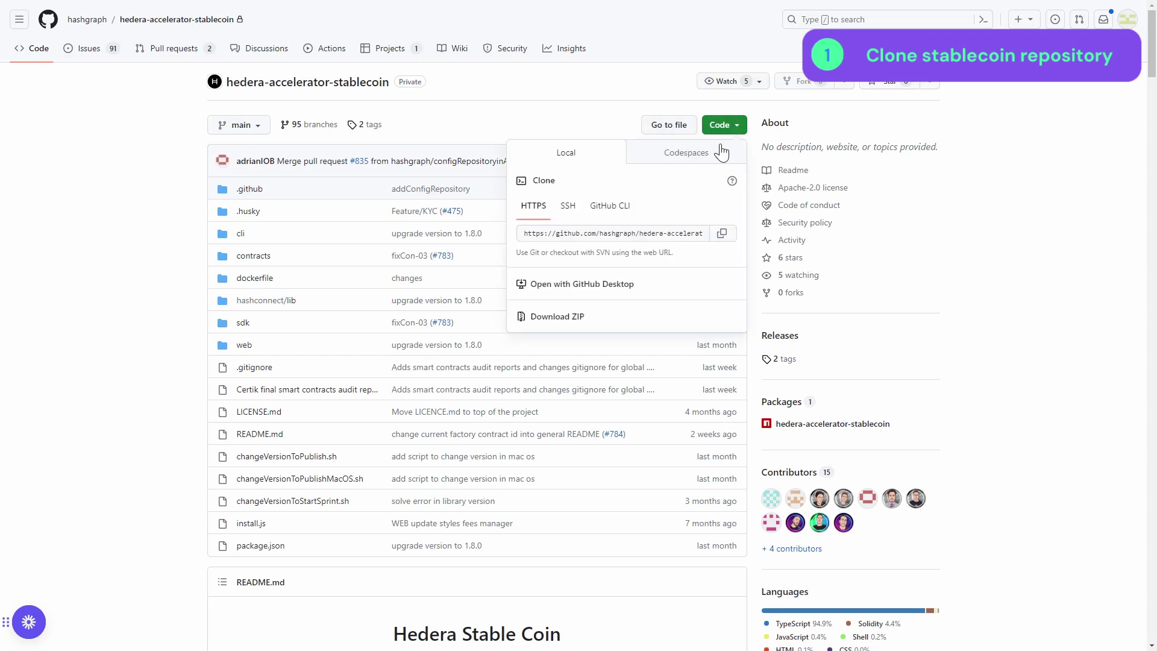
{"action": "left_click", "coordinate": [724, 237]}
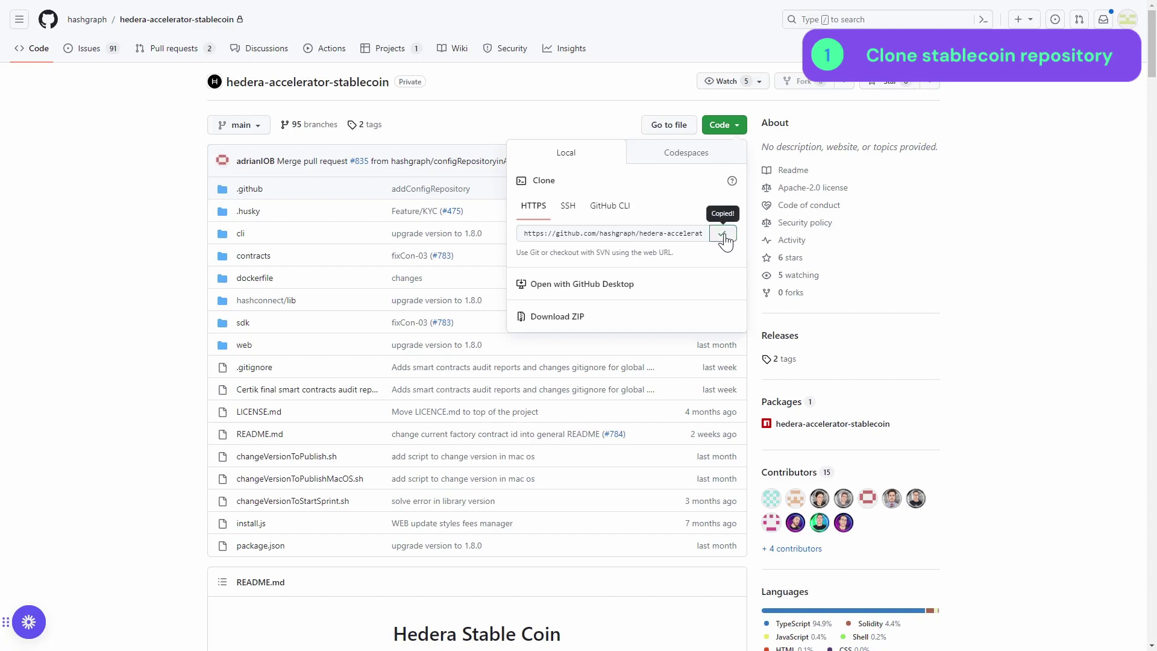
{"action": "key", "text": "alt+Tab"}
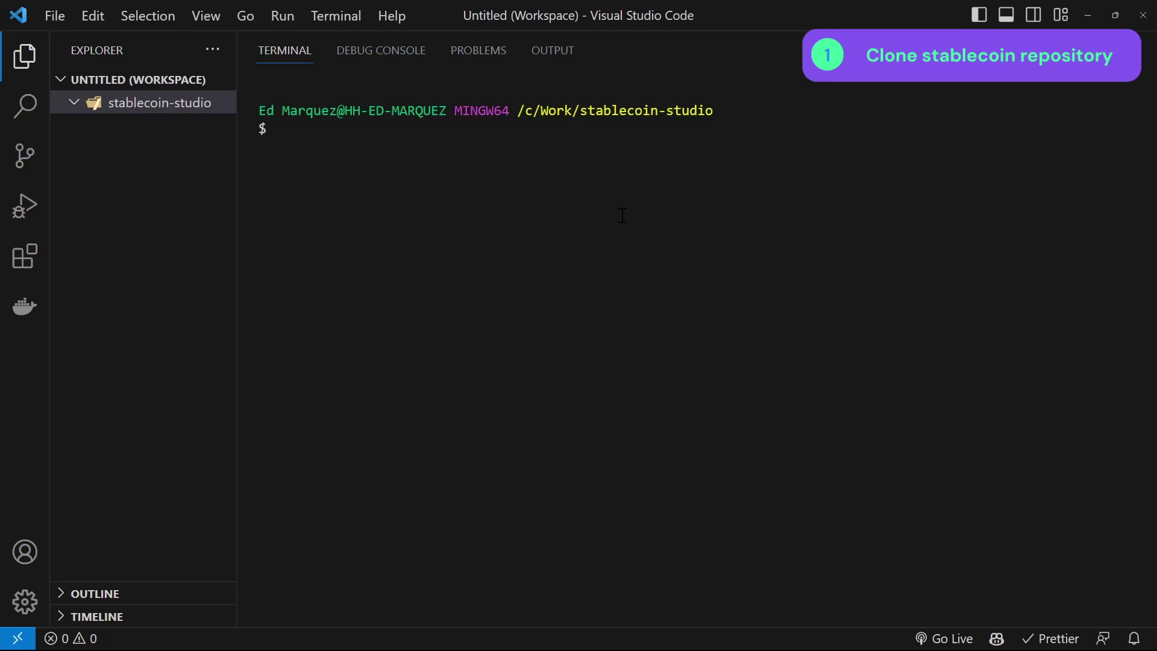
{"action": "type", "text": "git clone"}
Step: Git clone the copied repository URL into the current stablecoin-studio folder
{"action": "key", "text": "ctrl+v"}
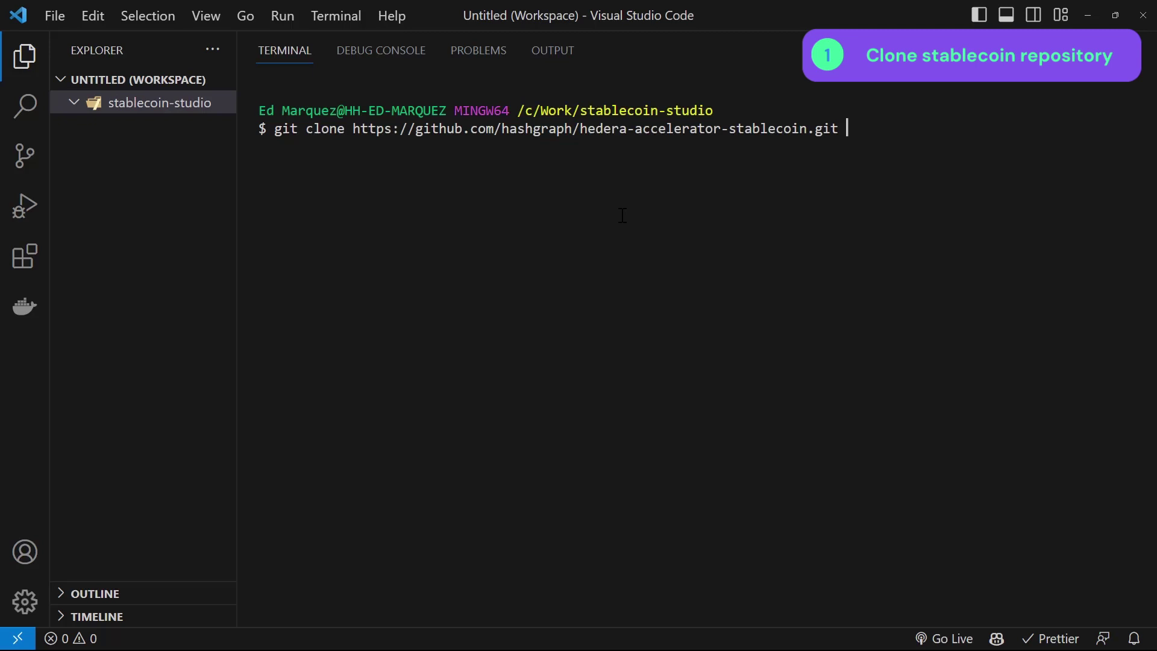
{"action": "type", "text": "."}
{"action": "key", "text": "Return"}
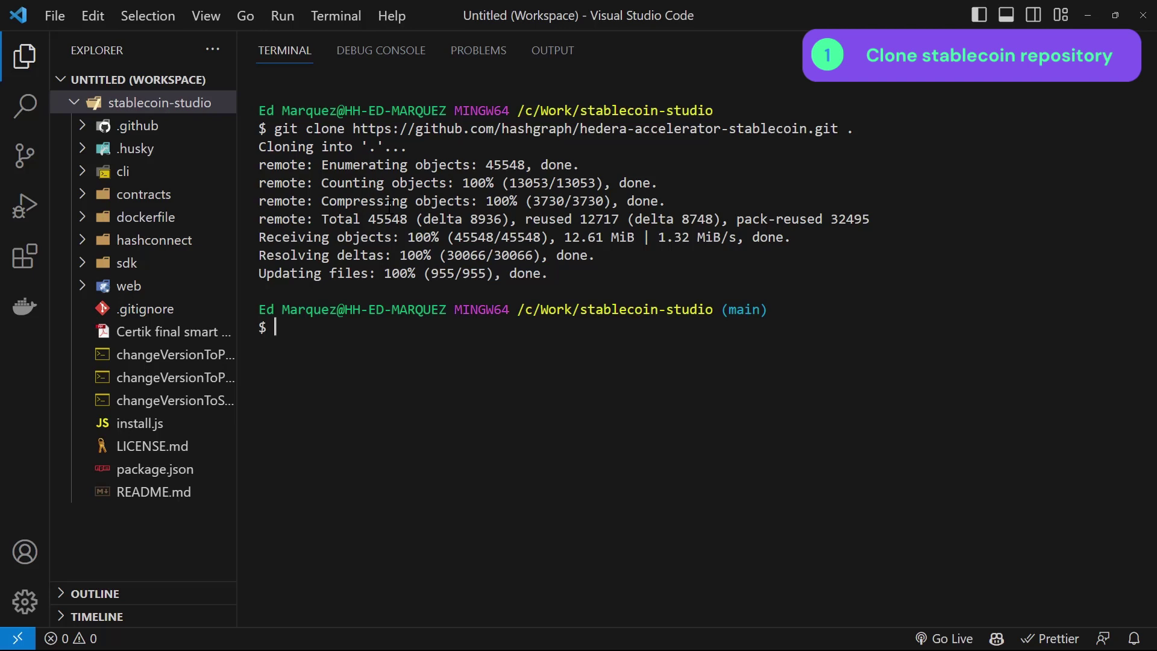
{"action": "mouse_move", "coordinate": [135, 171]}
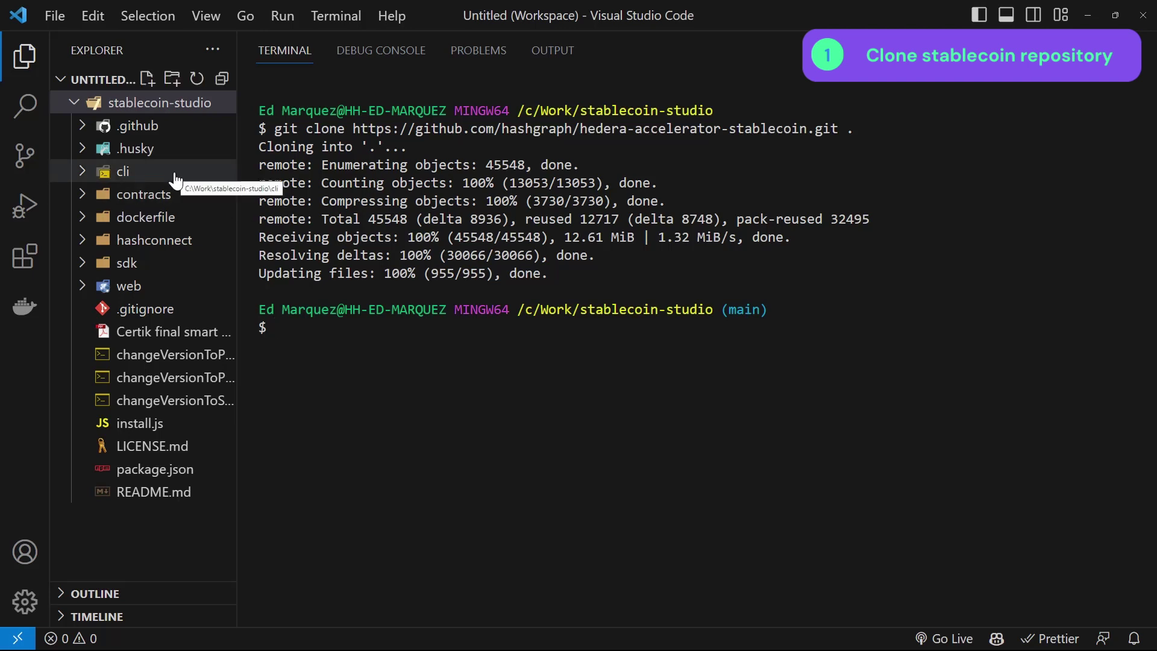
{"action": "left_click", "coordinate": [175, 178]}
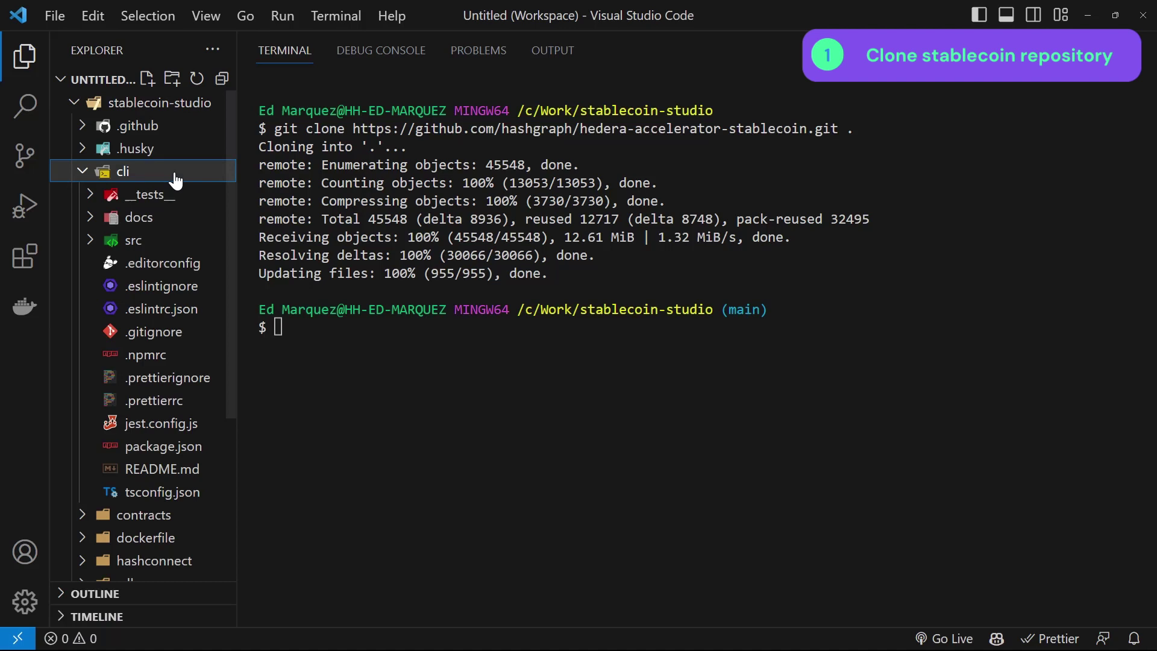
{"action": "left_click", "coordinate": [174, 178]}
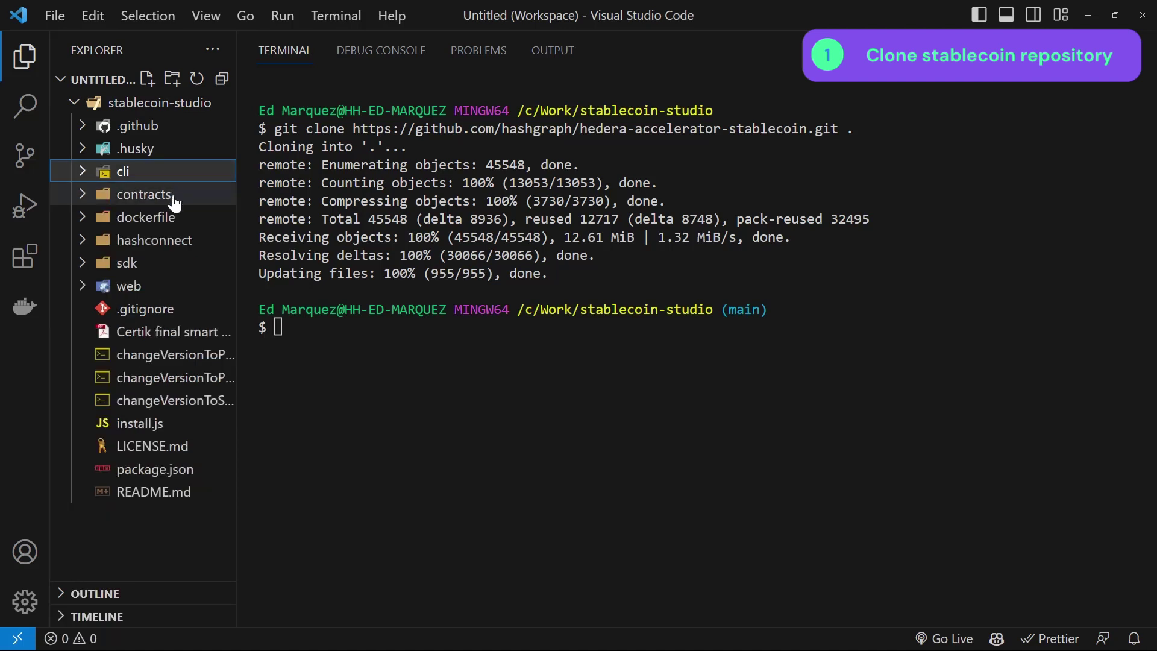
{"action": "left_click", "coordinate": [175, 199]}
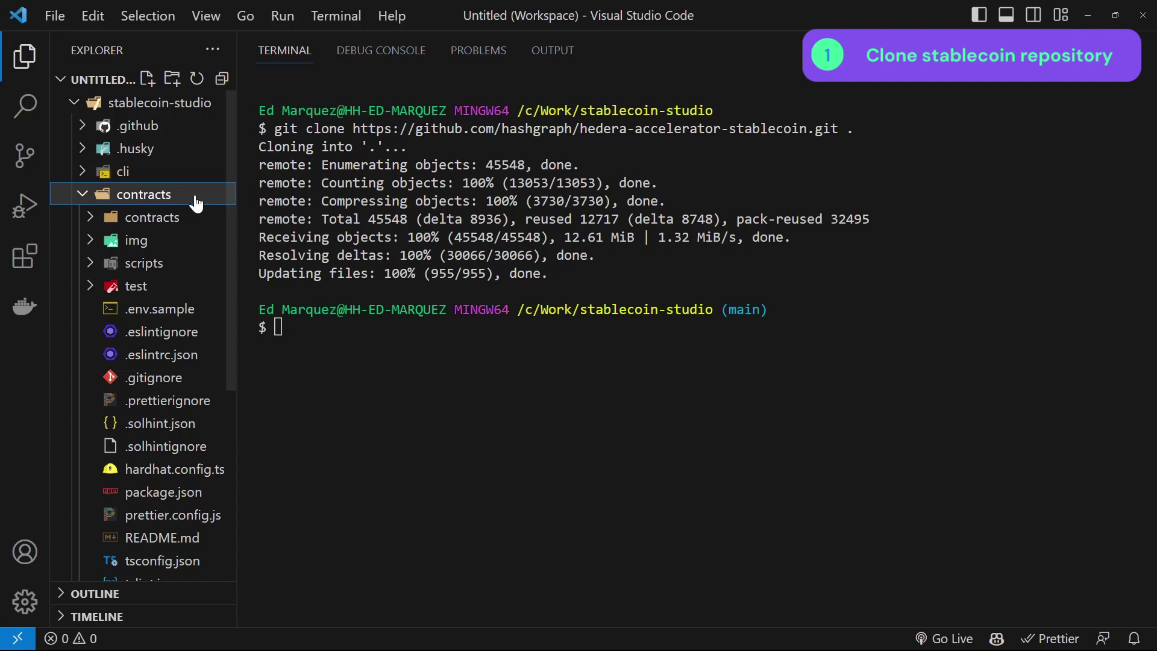
{"action": "left_click", "coordinate": [194, 203]}
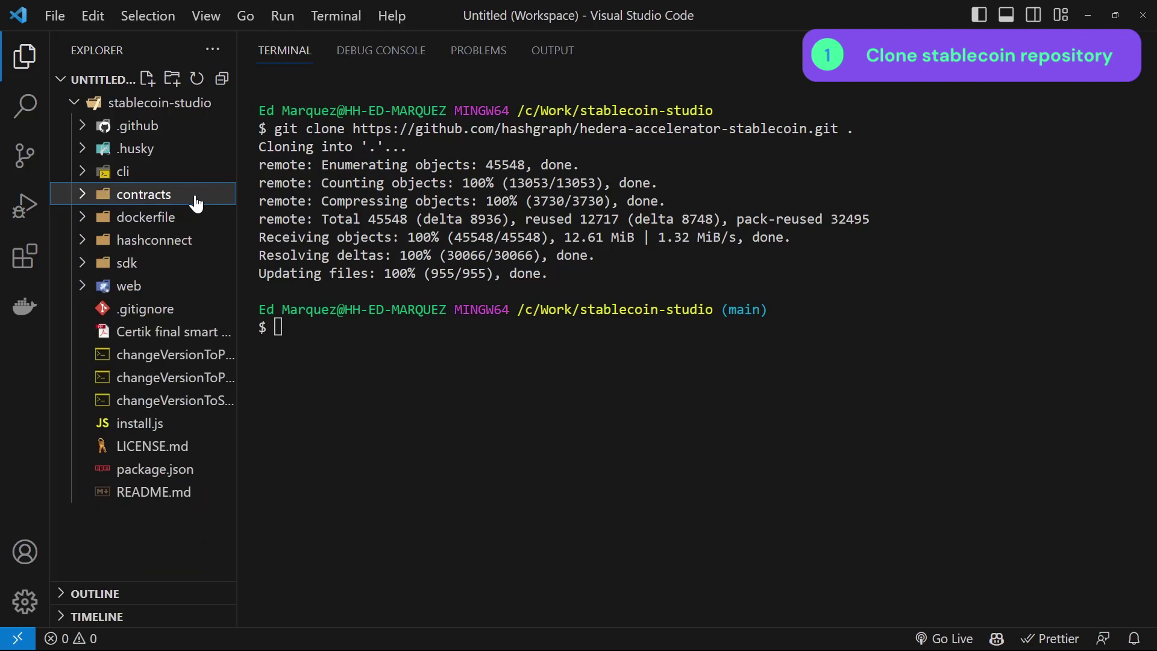
{"action": "left_click", "coordinate": [194, 266]}
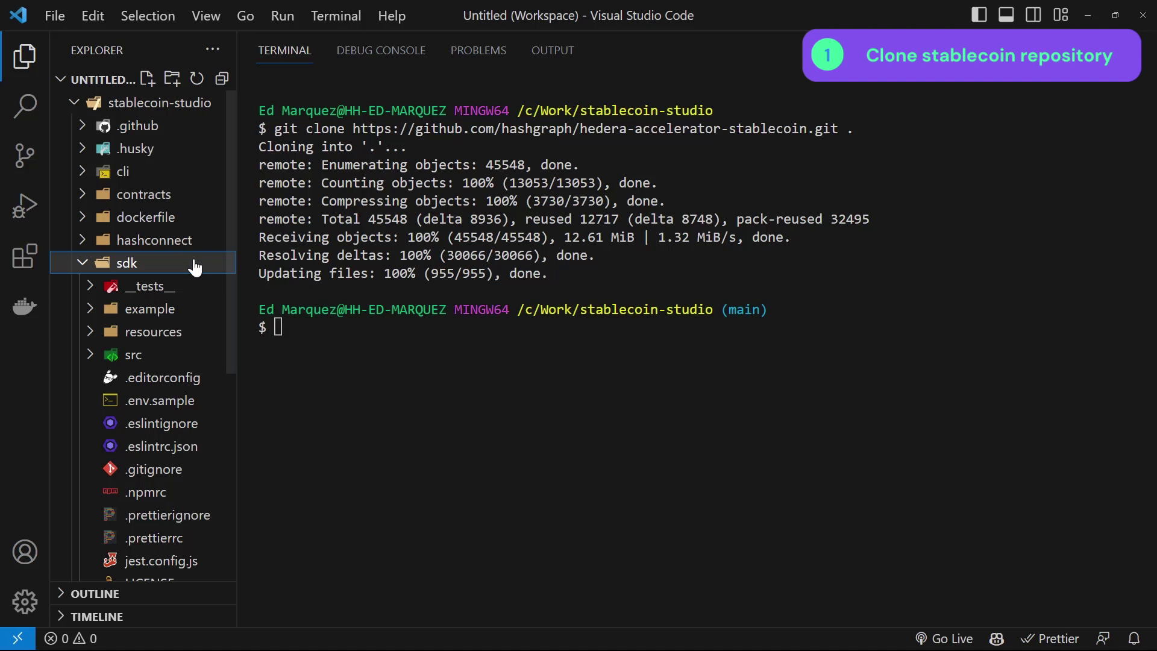
{"action": "left_click", "coordinate": [193, 265]}
{"action": "left_click", "coordinate": [191, 287]}
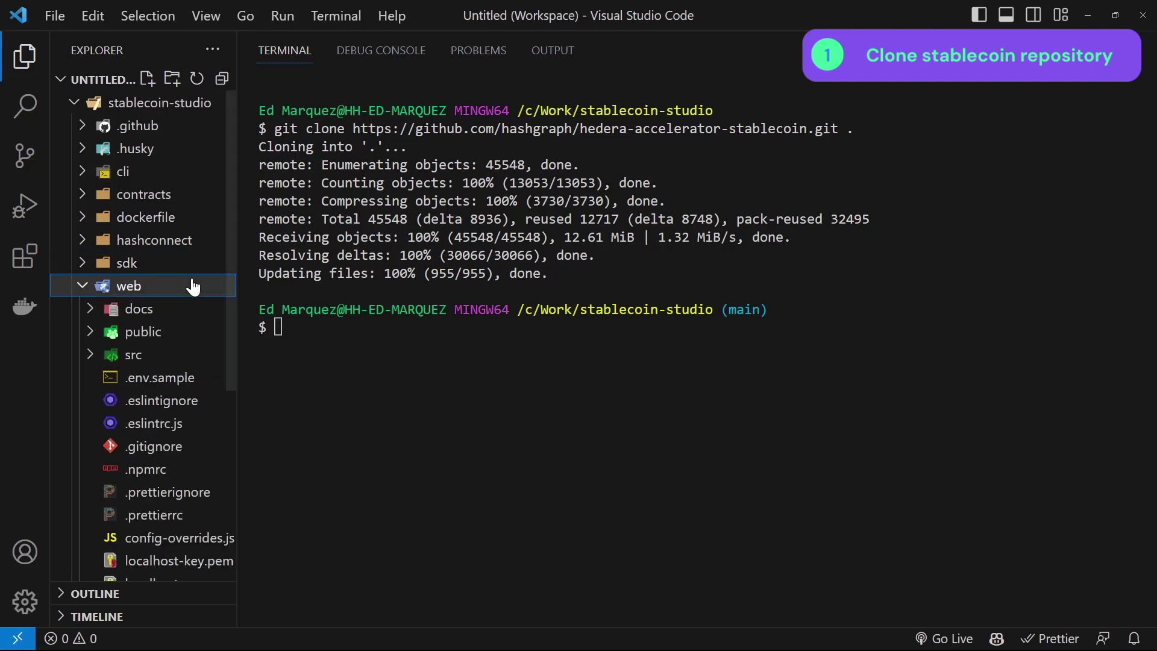
Step: Run npm install in the project root to install and build all dependencies
{"action": "left_click", "coordinate": [192, 287]}
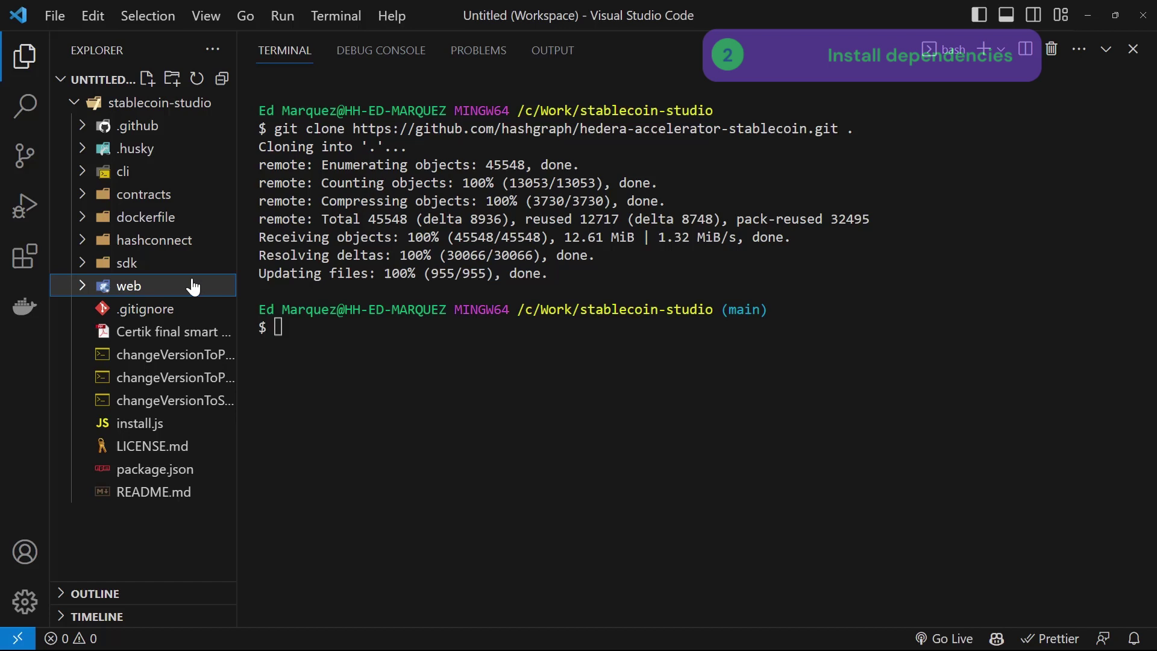
{"action": "left_click", "coordinate": [379, 344]}
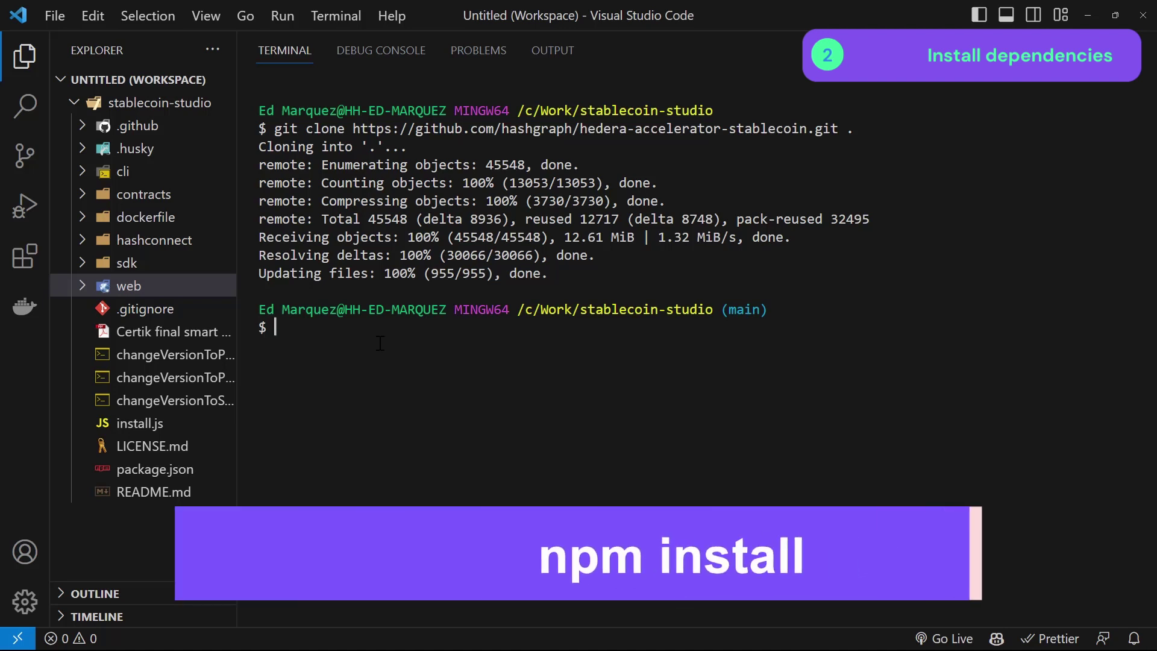
{"action": "type", "text": "npm in"}
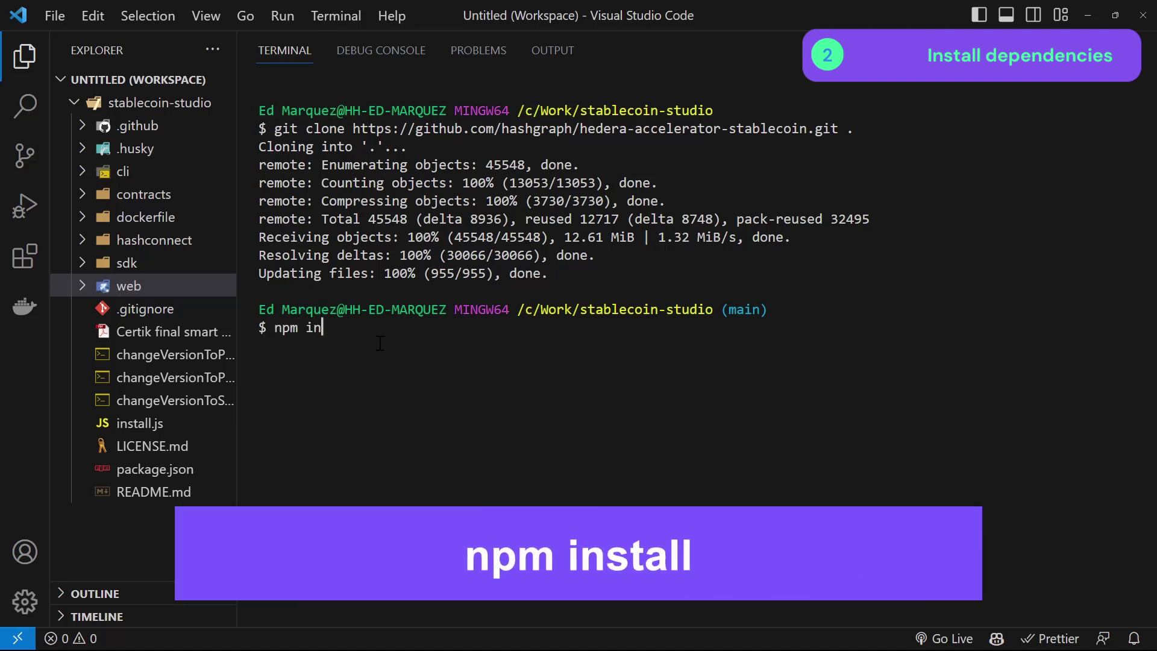
{"action": "type", "text": "stall"}
{"action": "key", "text": "Return"}
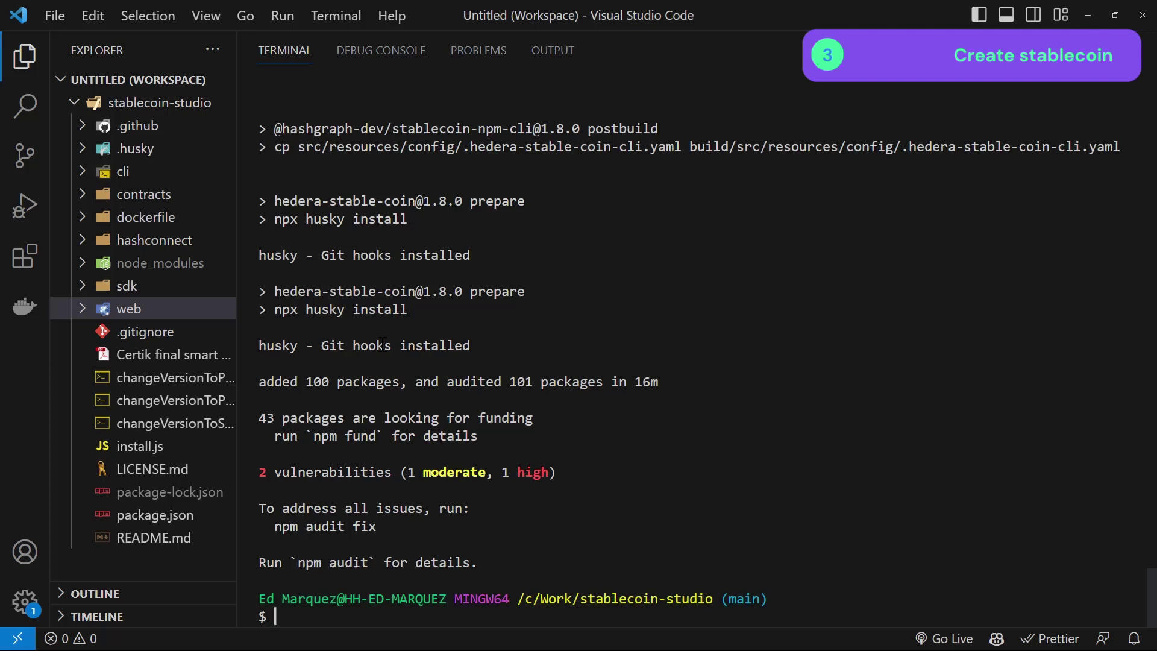
{"action": "type", "text": "cd cli"}
Step: Move into the cli folder and start the wizard with npm run start:wizard
{"action": "key", "text": "Return"}
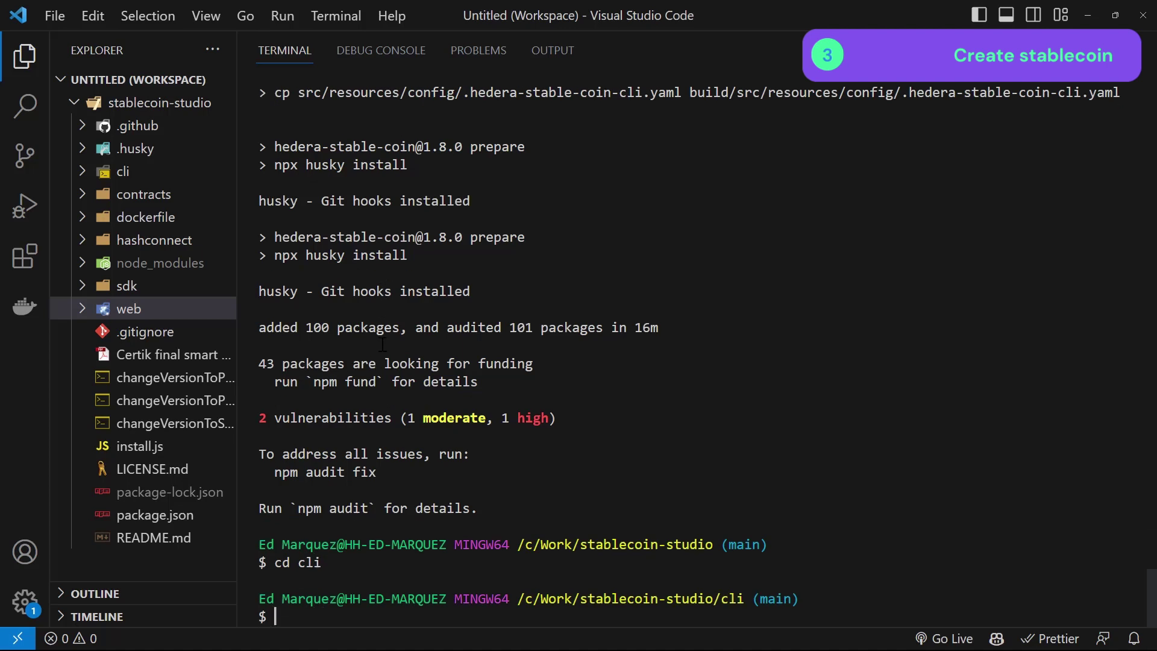
{"action": "type", "text": "npm"}
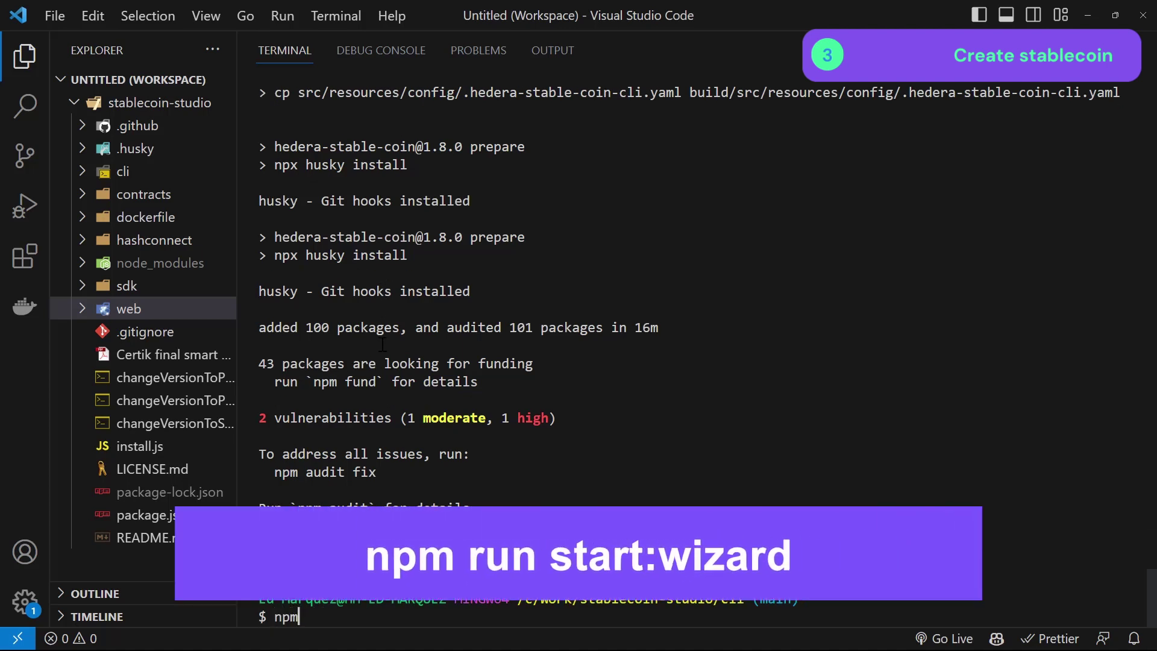
{"action": "type", "text": " run "}
{"action": "type", "text": "star"}
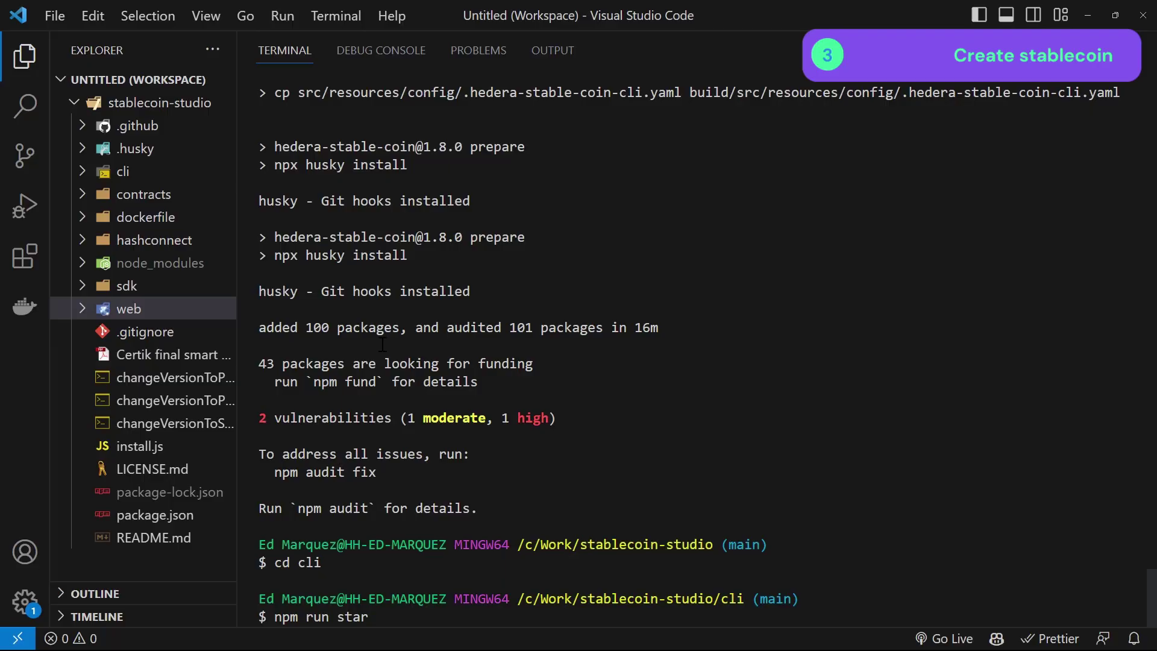
{"action": "type", "text": "t:wi"}
{"action": "type", "text": "zard"}
{"action": "key", "text": "Return"}
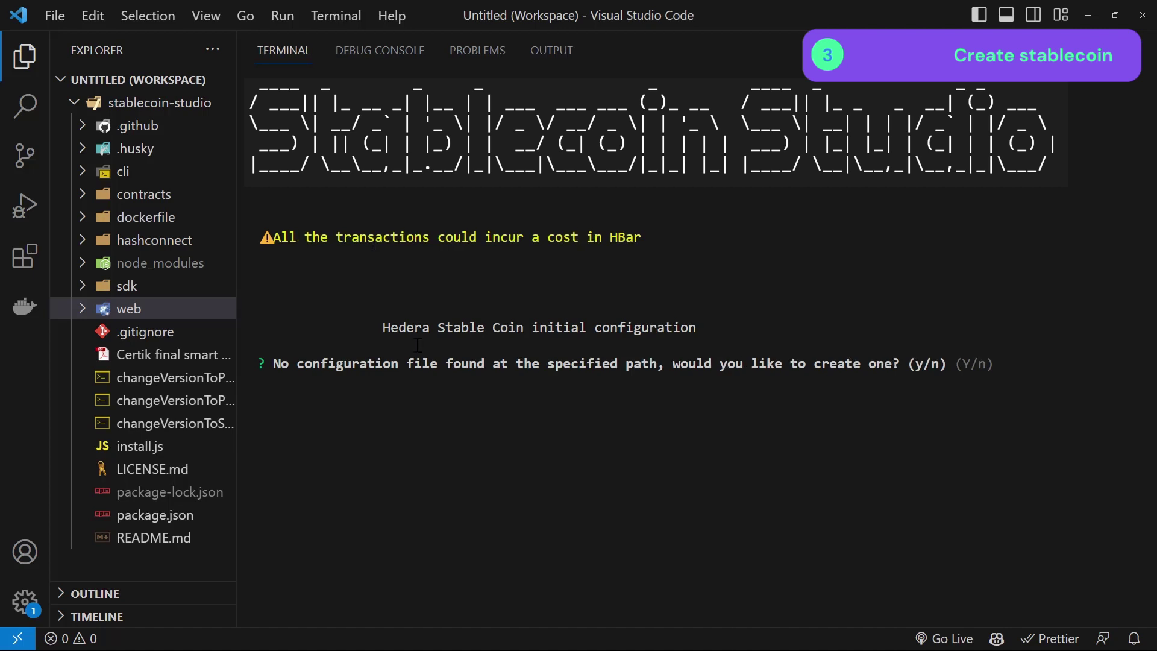
{"action": "type", "text": "y"}
Step: Create a new testnet config with the ED25519 AdminAccount account and its private key
{"action": "key", "text": "Return"}
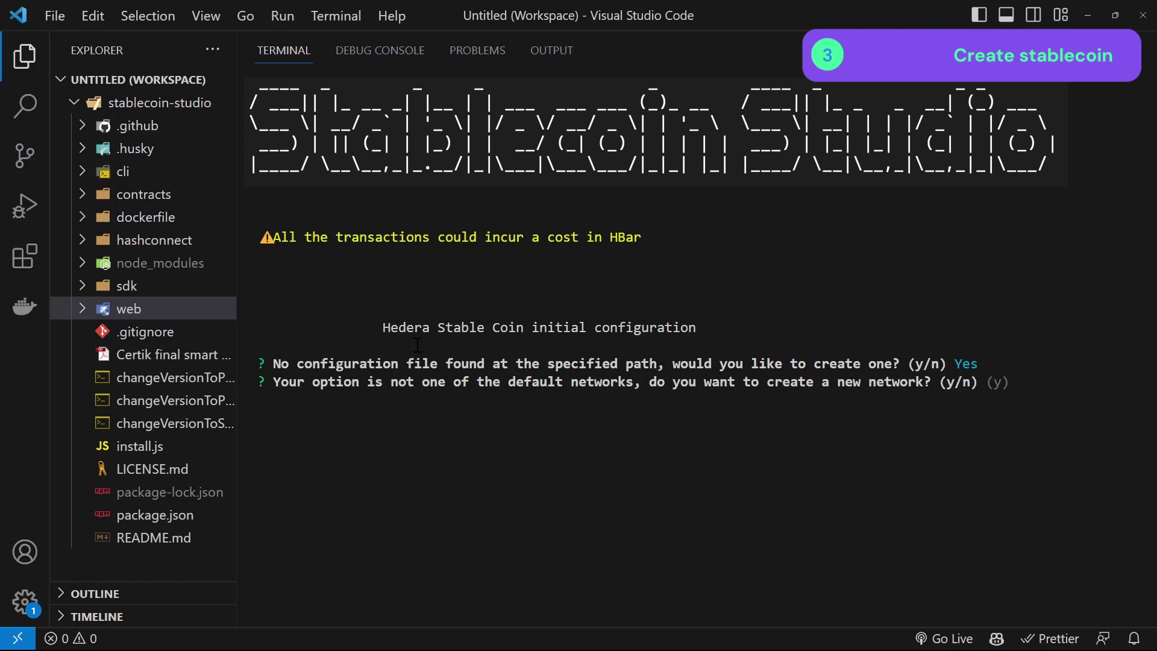
{"action": "type", "text": "n"}
{"action": "key", "text": "Return"}
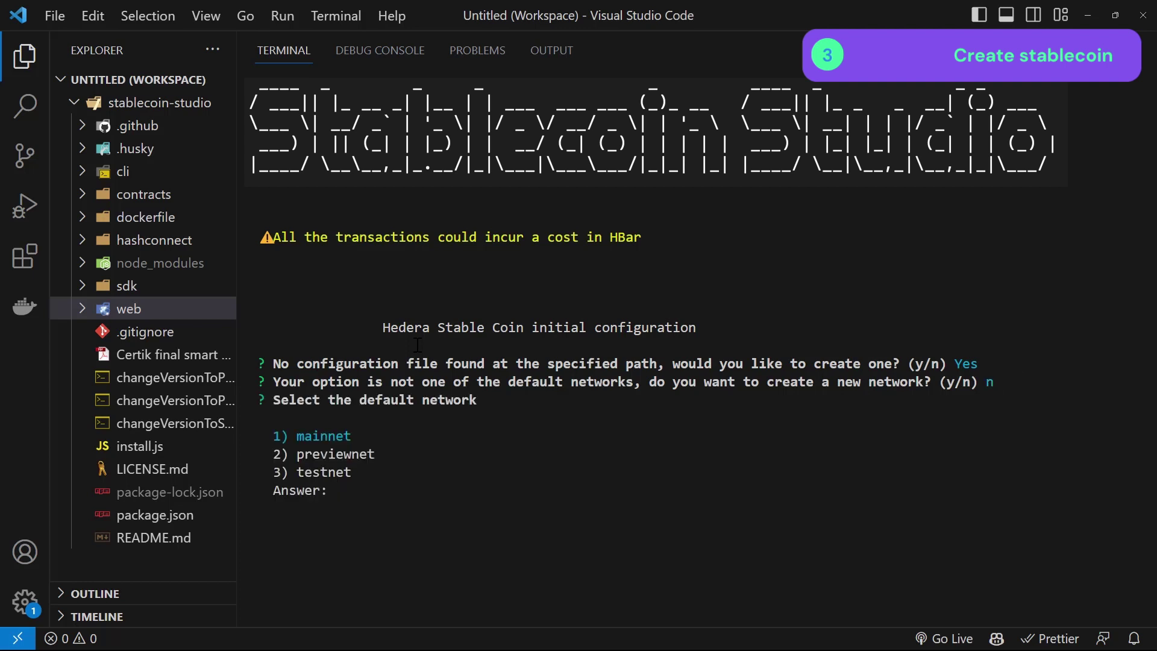
{"action": "type", "text": "3"}
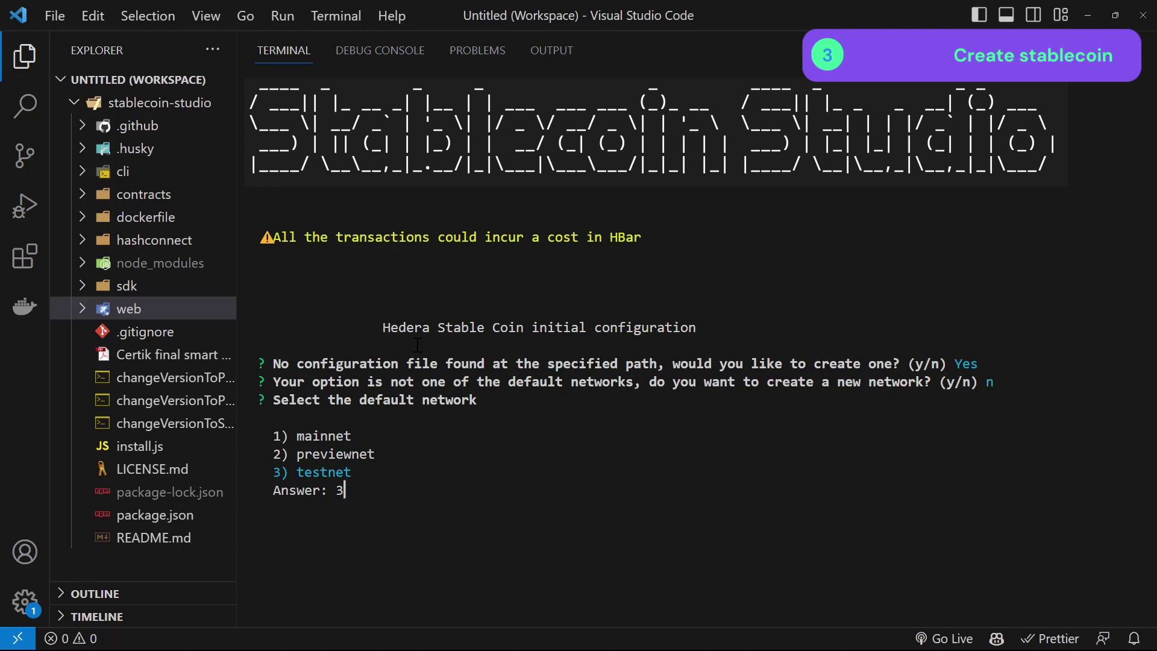
{"action": "key", "text": "Return"}
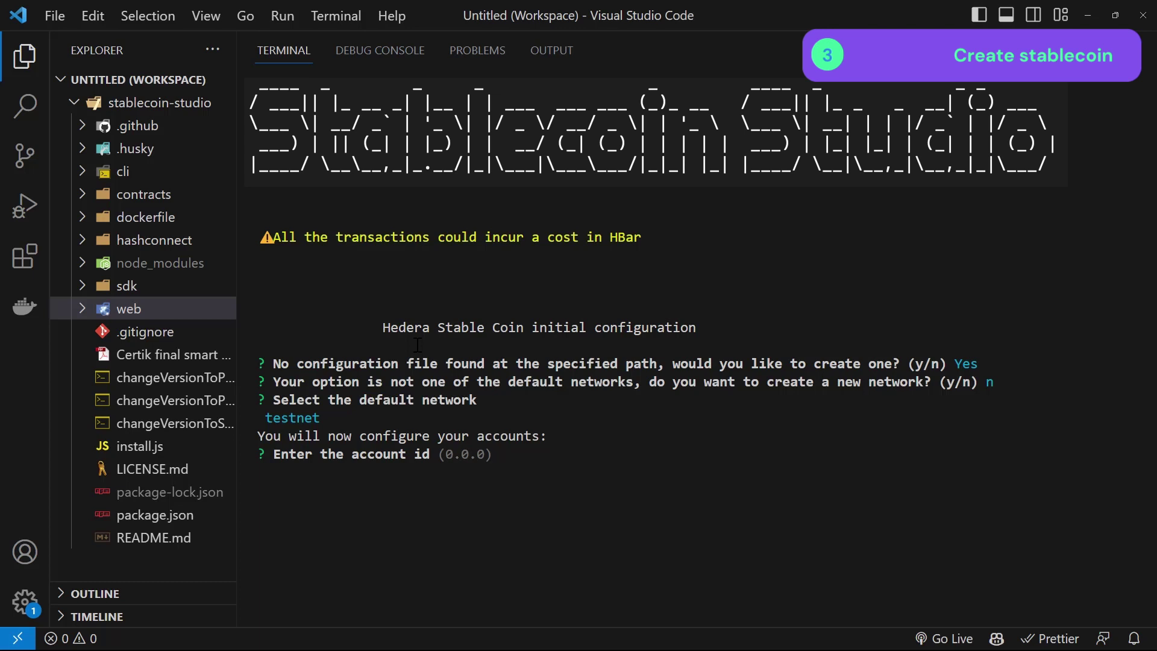
{"action": "type", "text": "0.0.440510"}
{"action": "key", "text": "Return"}
{"action": "key", "text": "ctrl+v"}
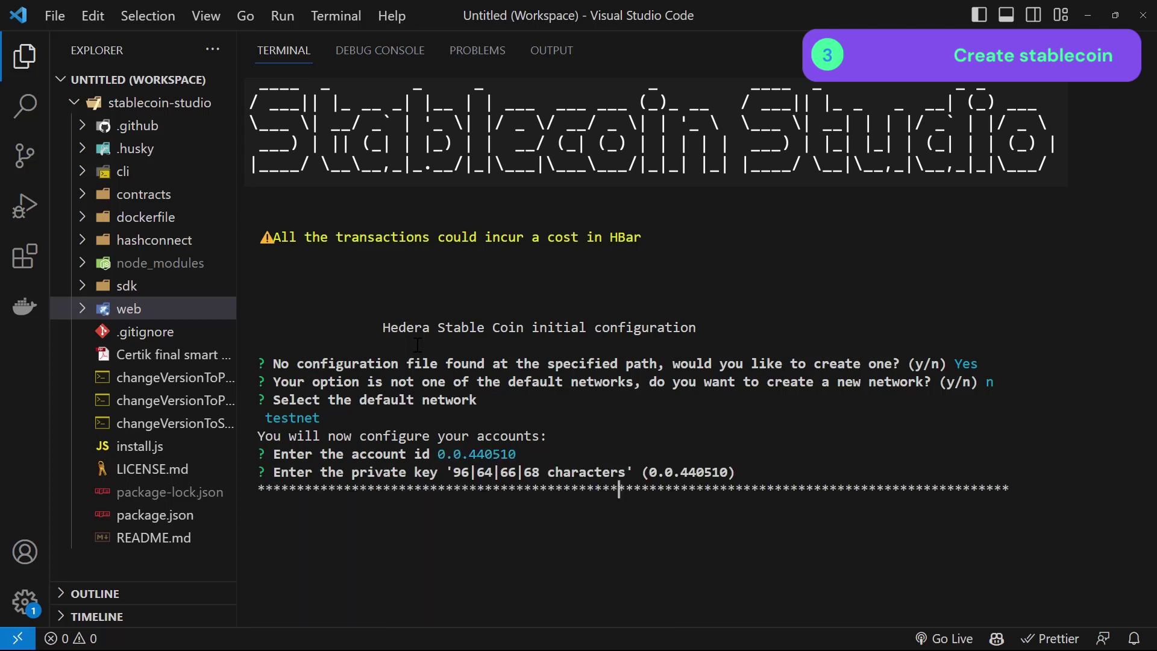
{"action": "key", "text": "Return"}
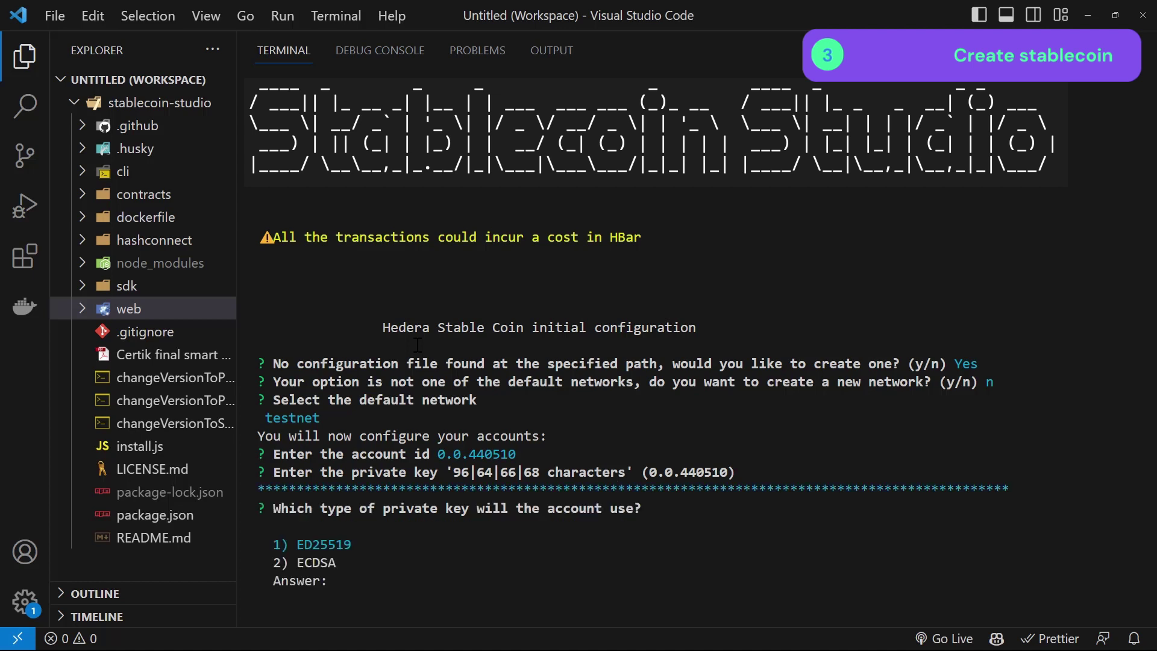
{"action": "key", "text": "Return"}
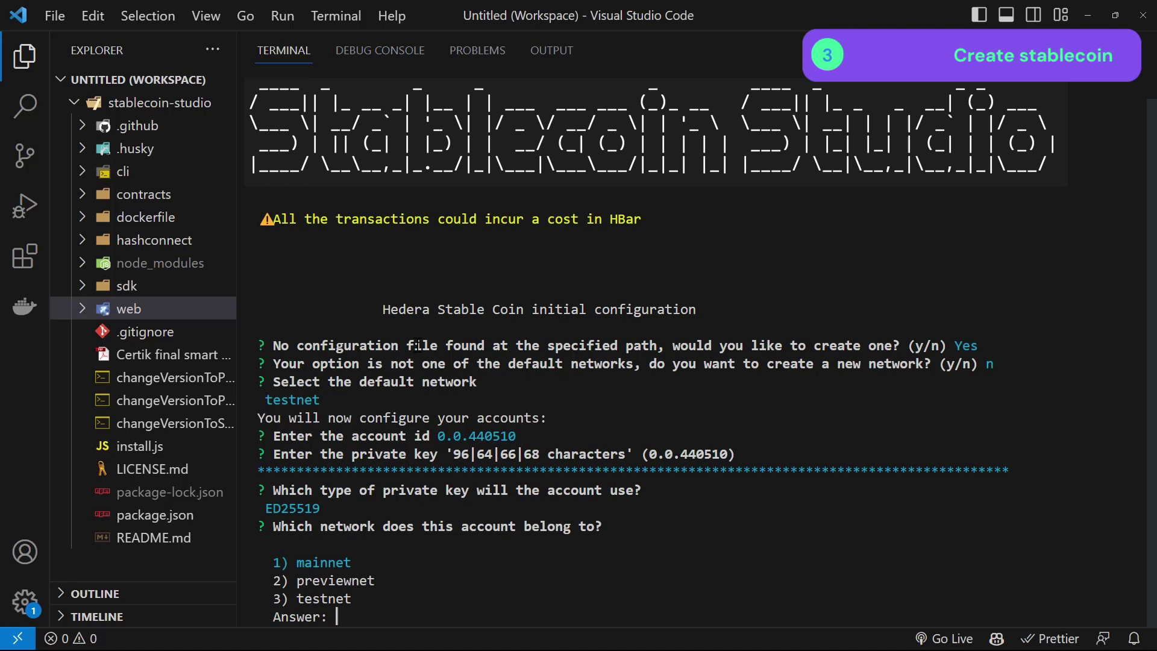
{"action": "type", "text": "3"}
{"action": "key", "text": "Return"}
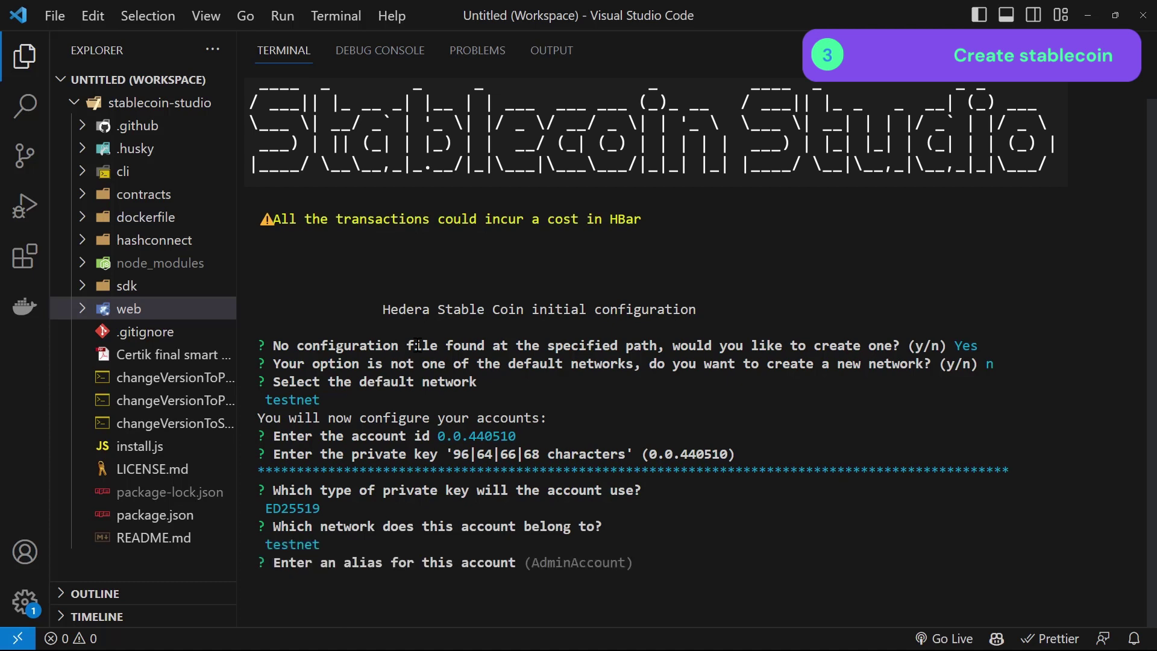
{"action": "key", "text": "Return"}
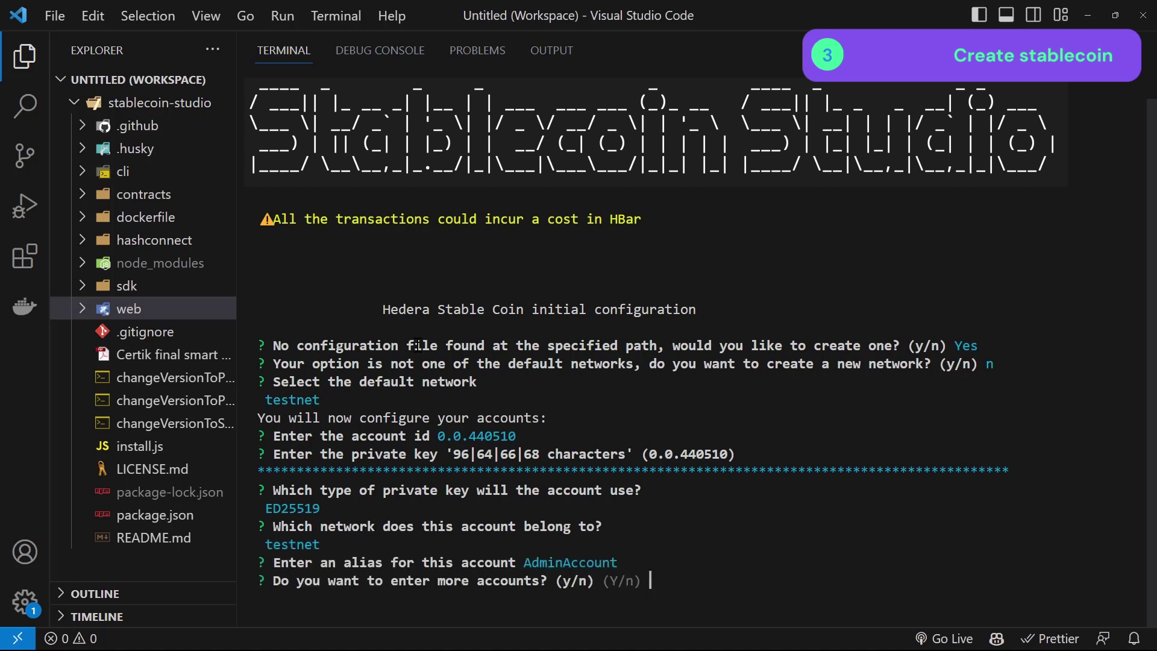
{"action": "type", "text": "n"}
{"action": "key", "text": "Return"}
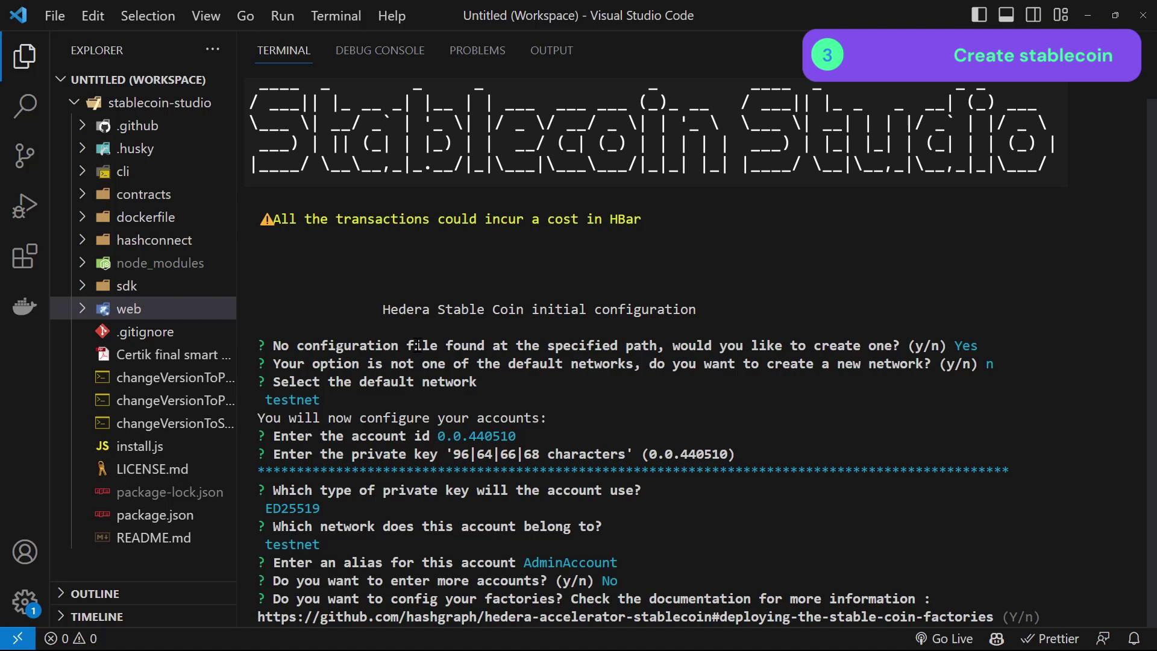
{"action": "type", "text": " y"}
Step: Set the testnet factory address, keep the default services, and operate as AdminAccount
{"action": "key", "text": "Return"}
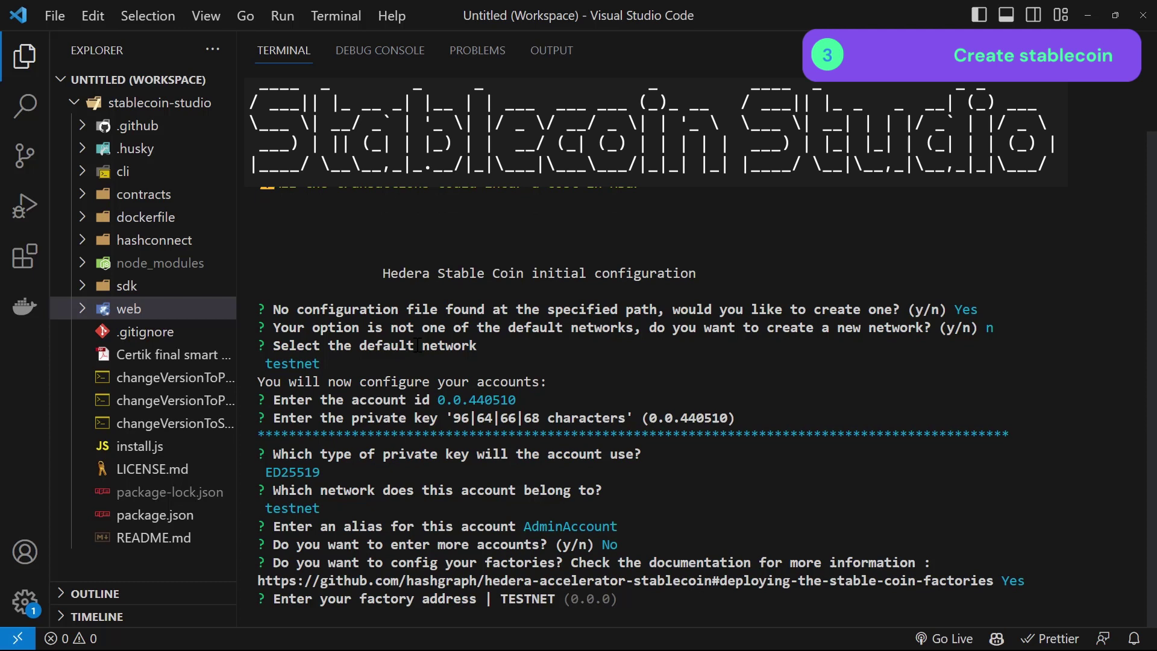
{"action": "type", "text": "0.0.636690"}
{"action": "key", "text": "Return"}
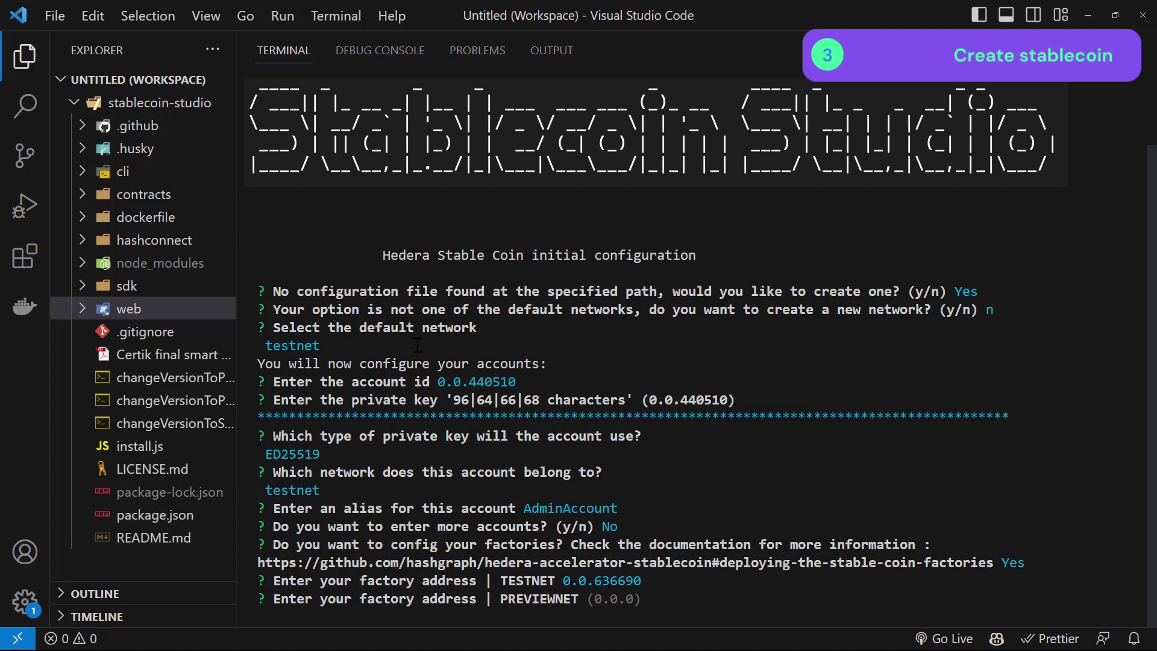
{"action": "key", "text": "Return"}
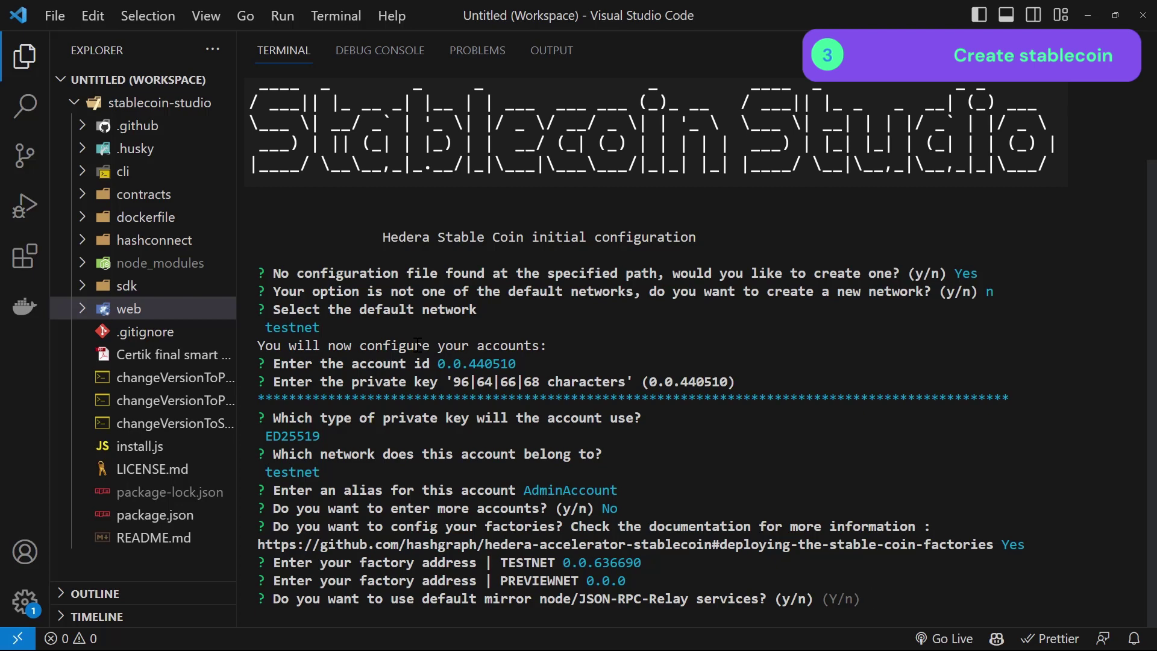
{"action": "key", "text": "Return"}
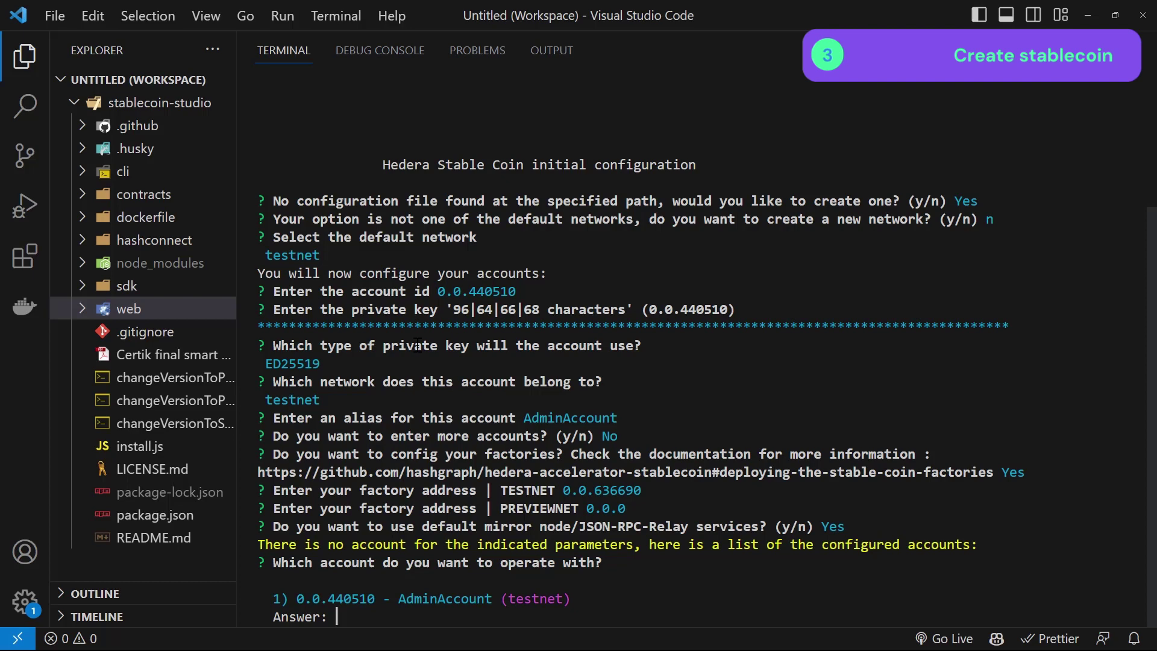
{"action": "key", "text": "Return"}
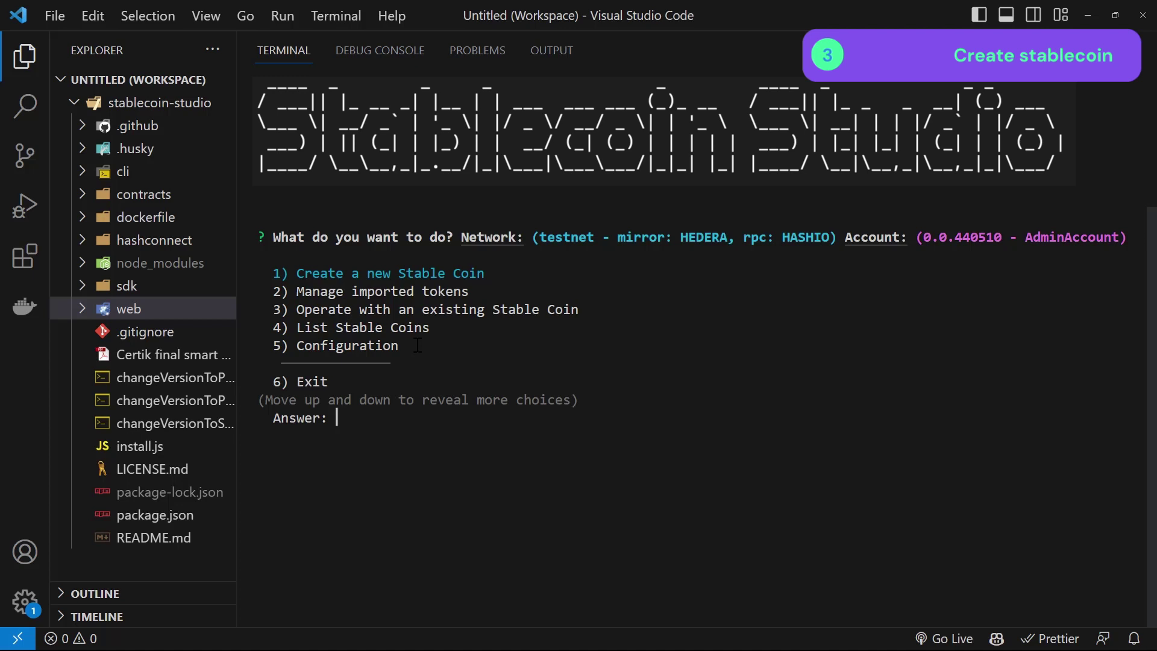
Step: Define HEDERACOIN (HDC) with contract-managed roles, no KYC, custom fees or Proof of Reserve
{"action": "key", "text": "Return"}
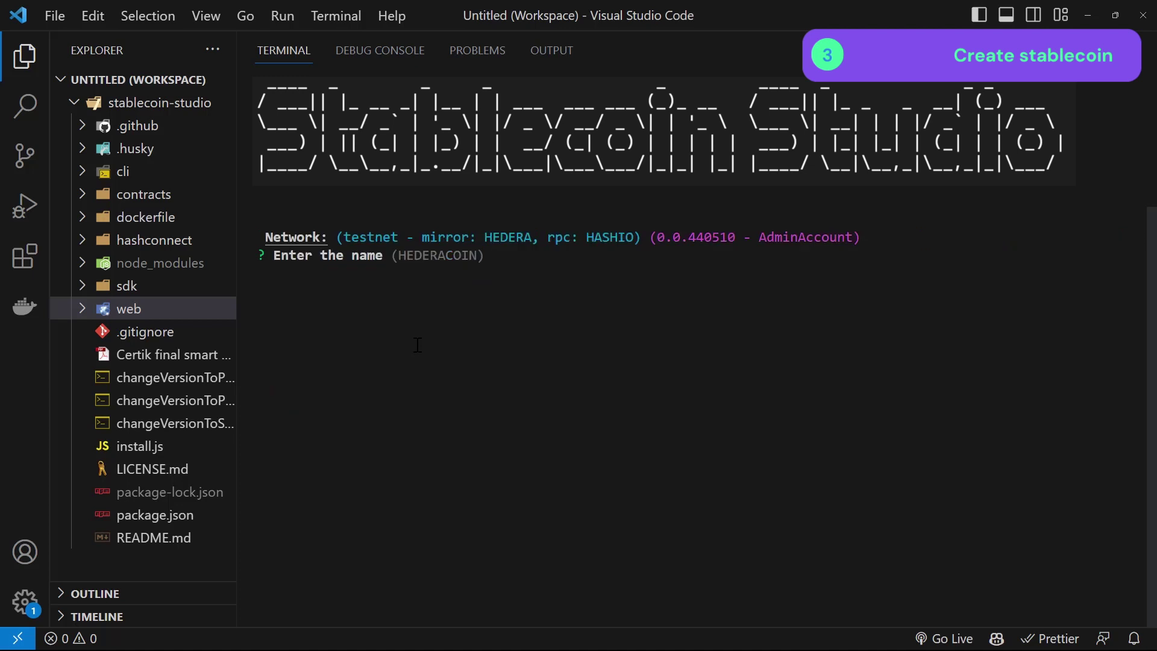
{"action": "key", "text": "Return"}
{"action": "key", "text": "Return"}
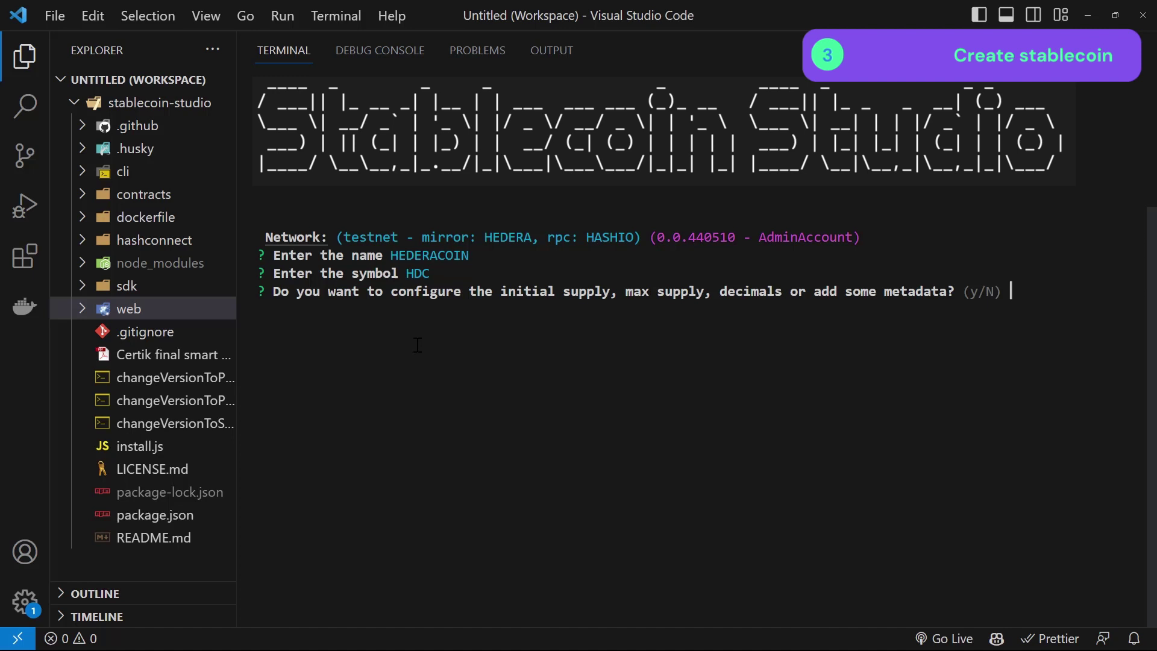
{"action": "type", "text": "n"}
{"action": "key", "text": "Return"}
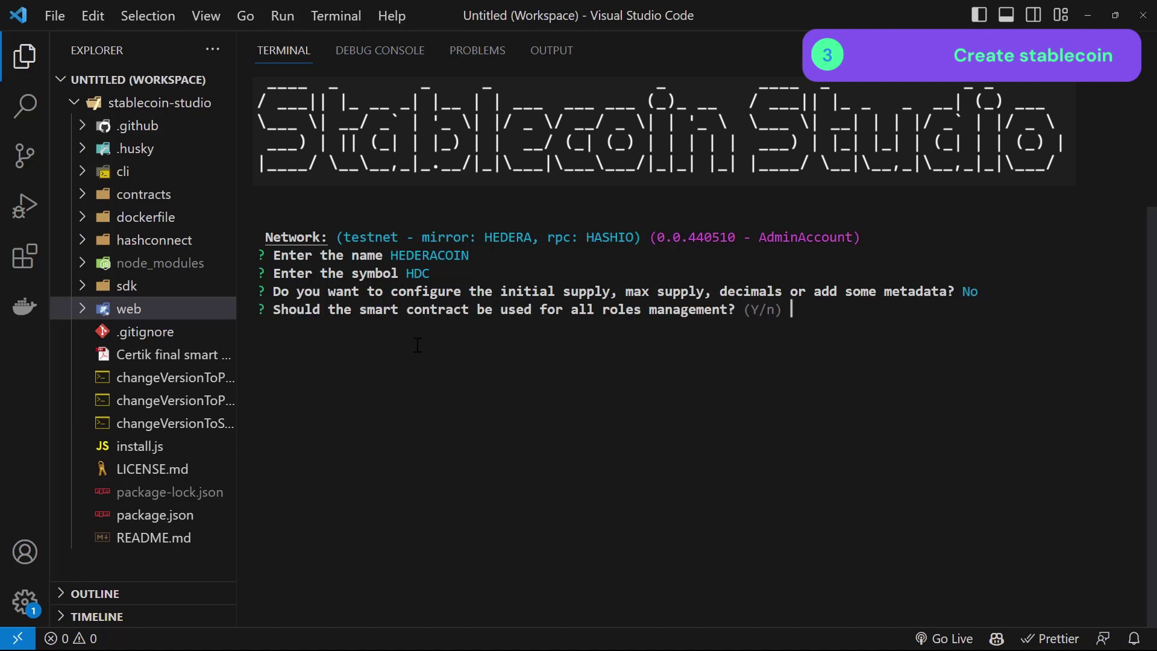
{"action": "type", "text": "y"}
{"action": "key", "text": "Return"}
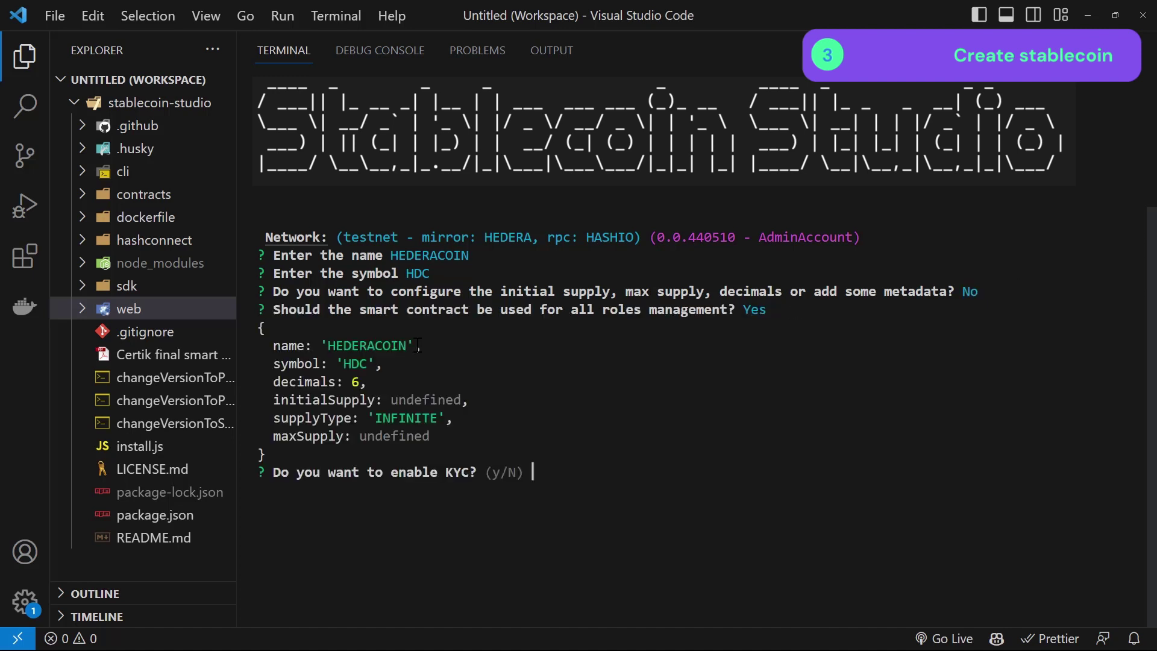
{"action": "type", "text": "n"}
{"action": "key", "text": "Return"}
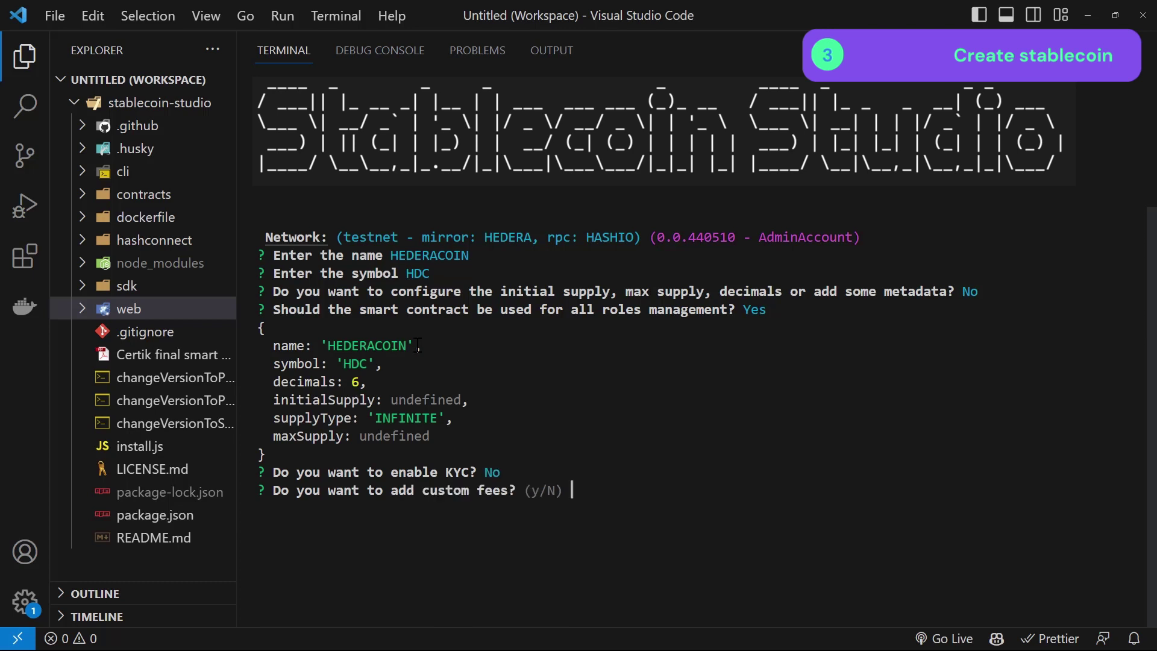
{"action": "type", "text": "n"}
{"action": "key", "text": "Return"}
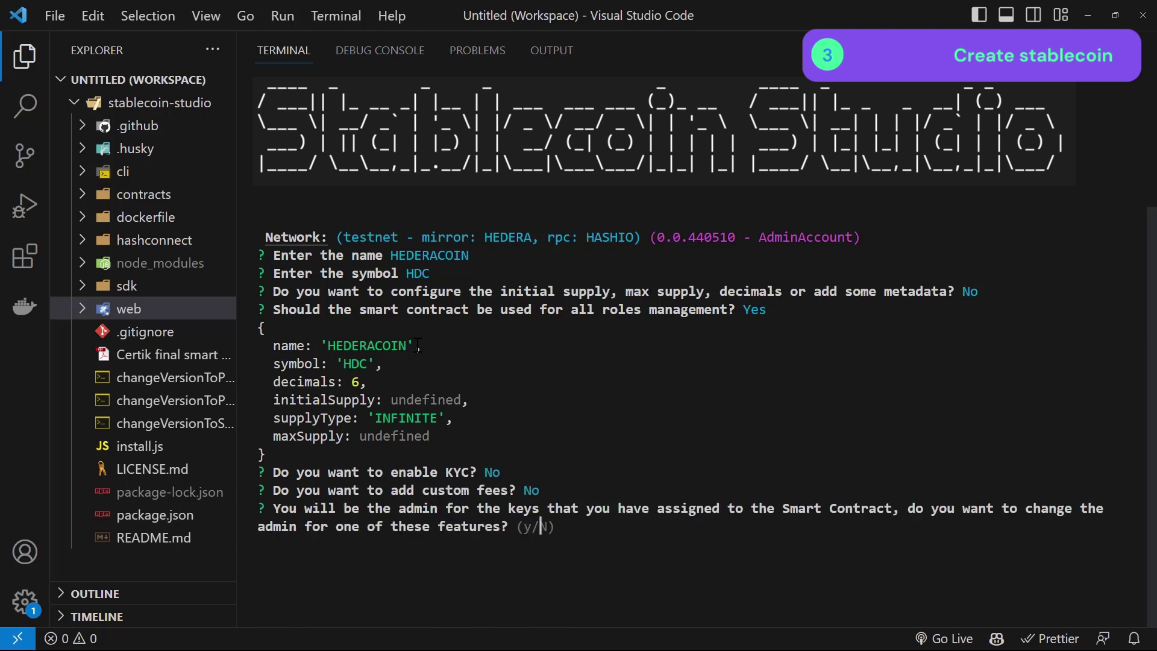
{"action": "type", "text": "n"}
{"action": "key", "text": "Return"}
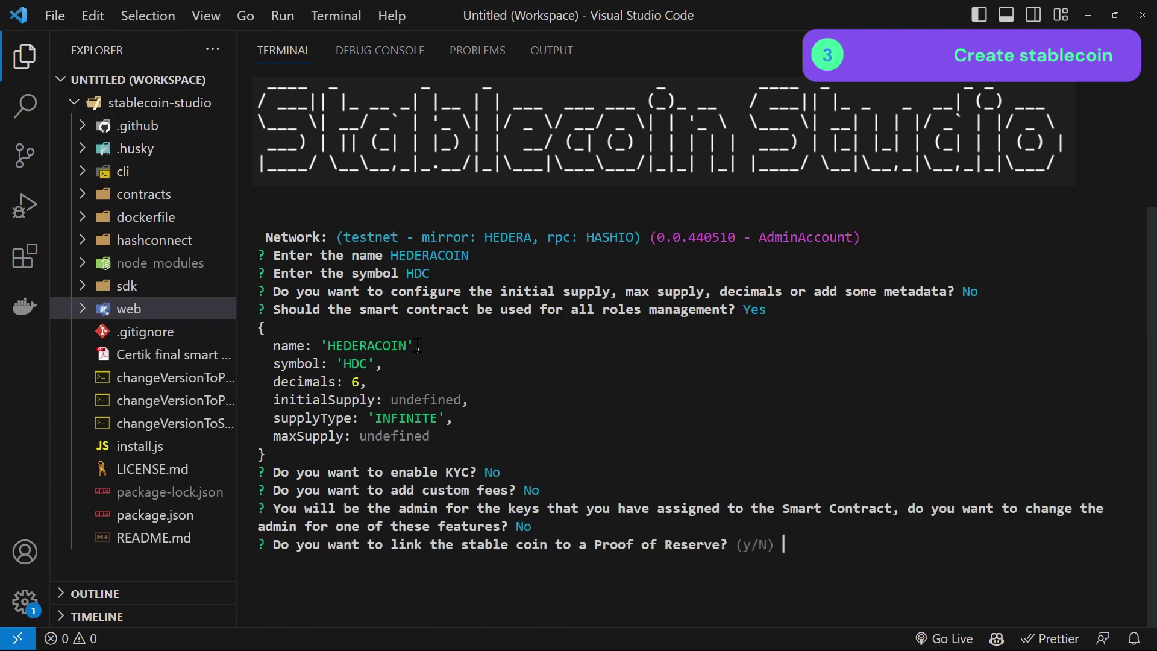
{"action": "type", "text": "n"}
{"action": "key", "text": "Return"}
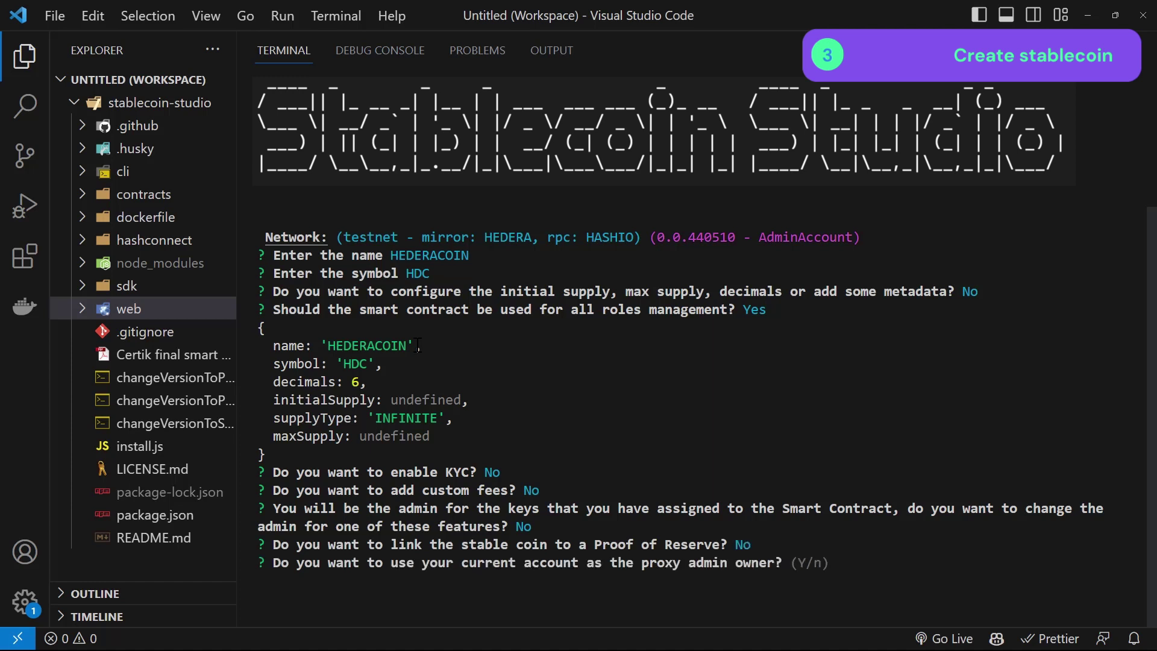
{"action": "key", "text": "Return"}
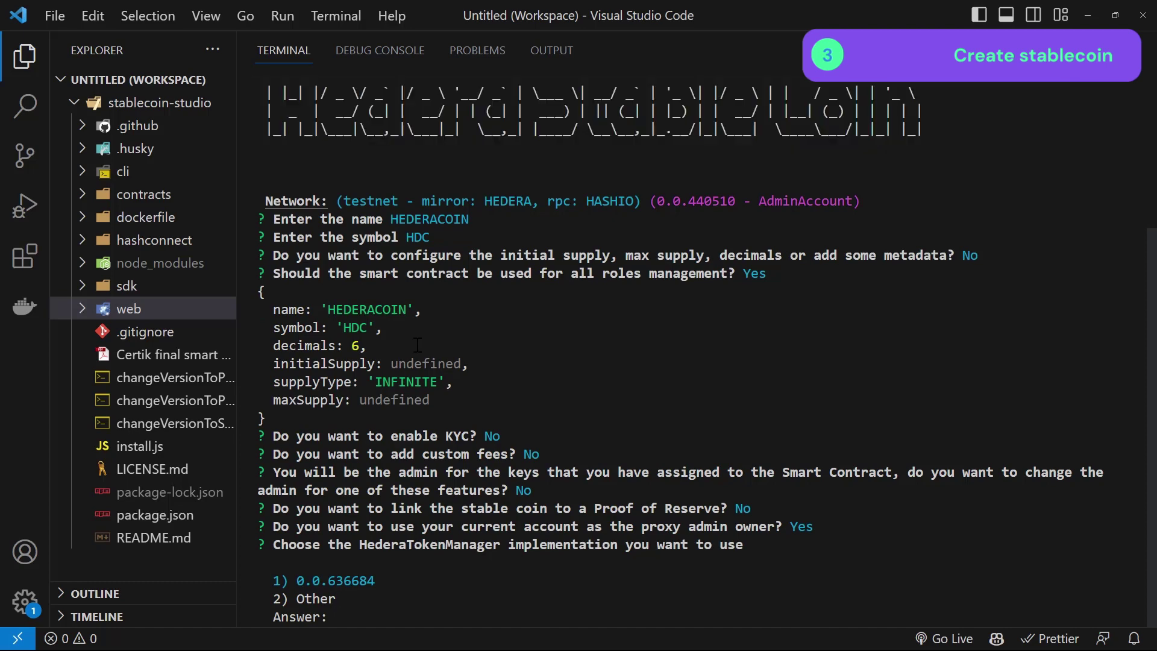
{"action": "type", "text": "1"}
Step: Confirm creation with HederaTokenManager, operate with HEDERACOIN, then exit the CLI
{"action": "key", "text": "Return"}
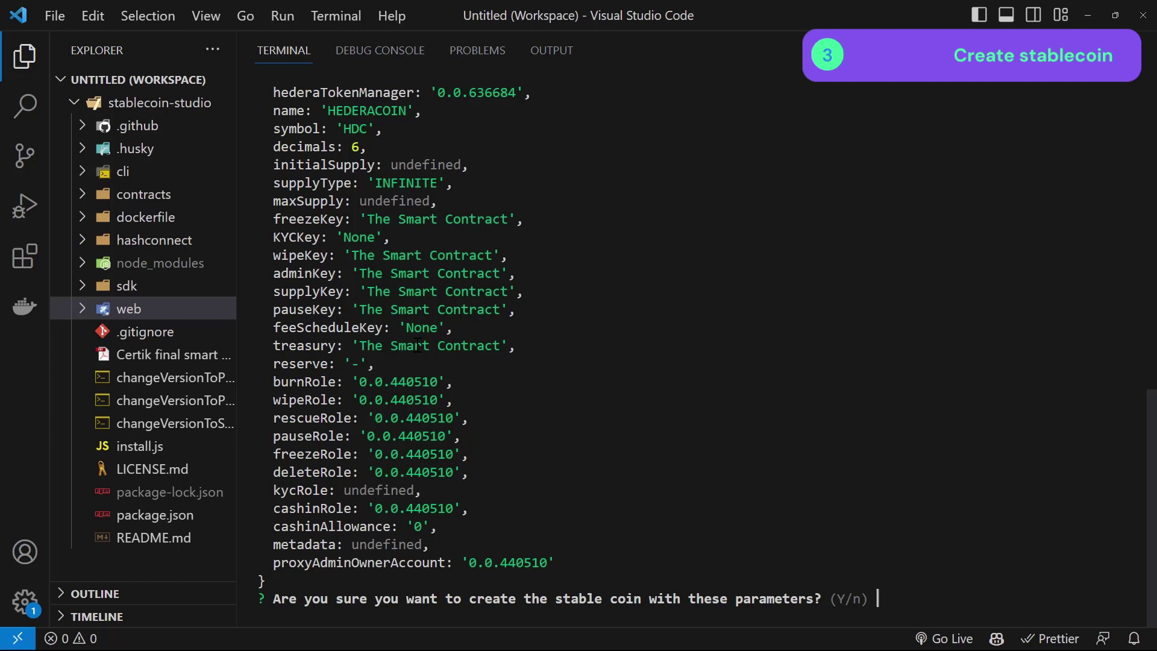
{"action": "key", "text": "Return"}
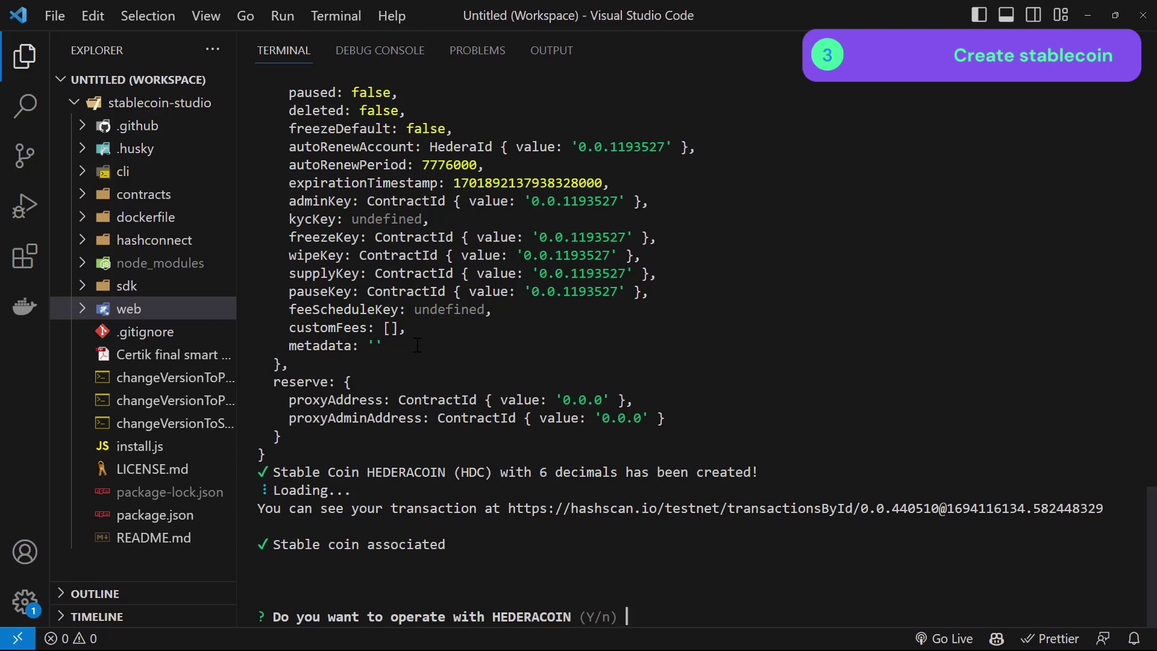
{"action": "type", "text": "y"}
{"action": "key", "text": "Return"}
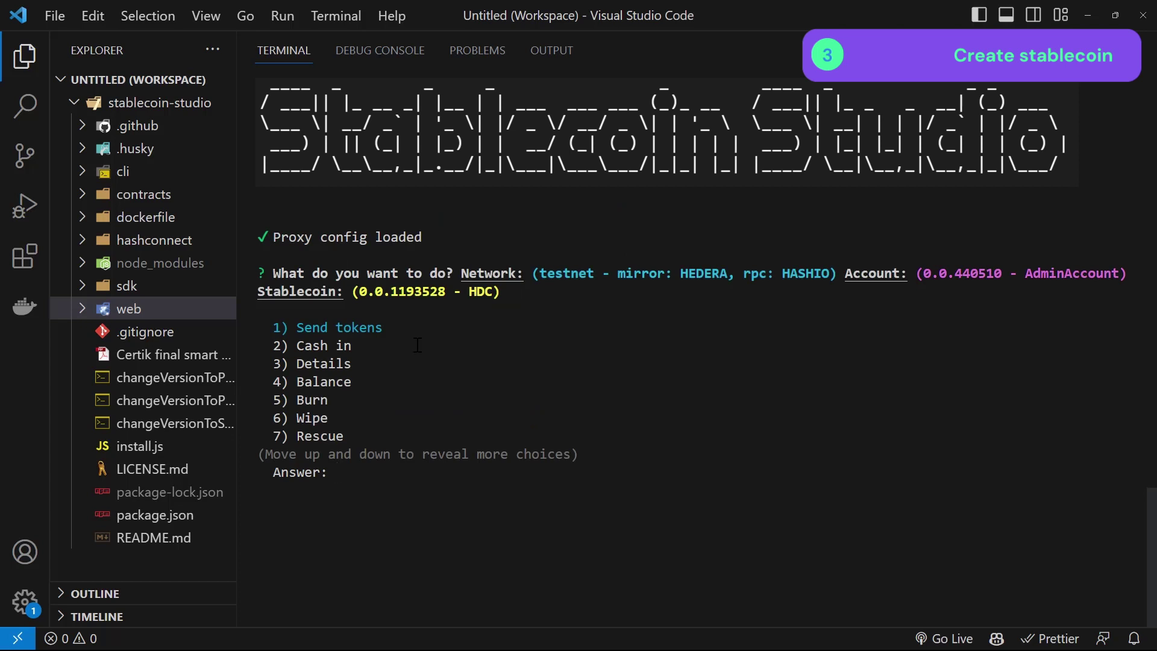
{"action": "key", "text": "ctrl+c"}
{"action": "type", "text": "clear"}
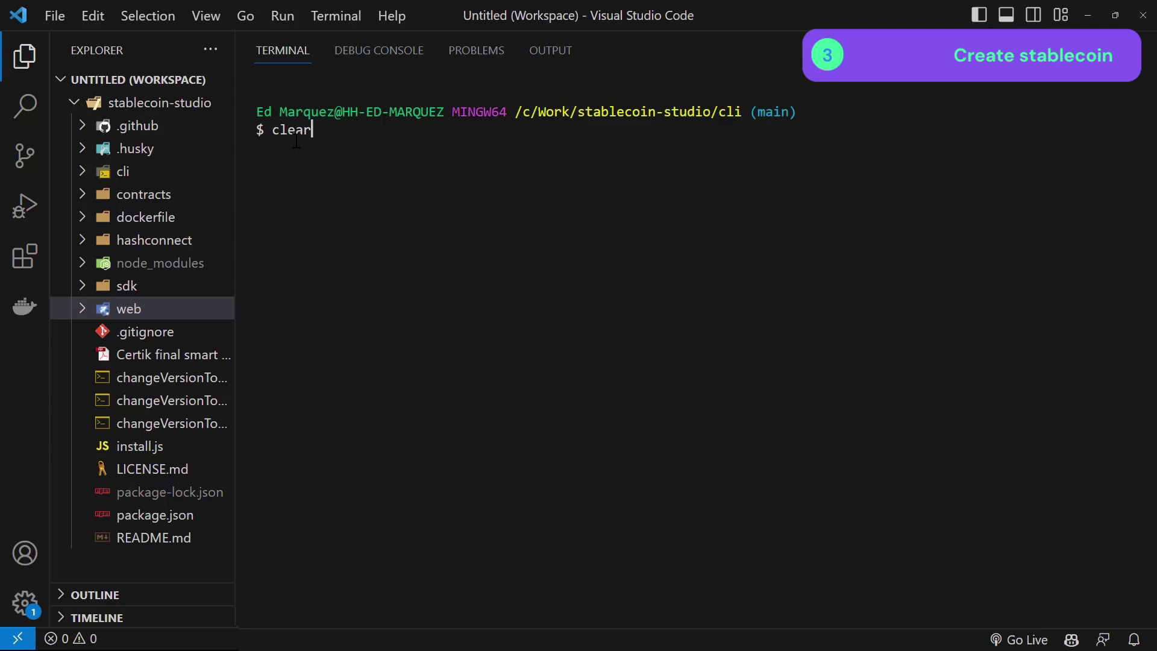
Step: Clear the terminal, change to the web folder, and rename web/.env.sample to .env
{"action": "key", "text": "Return"}
{"action": "type", "text": "cd "}
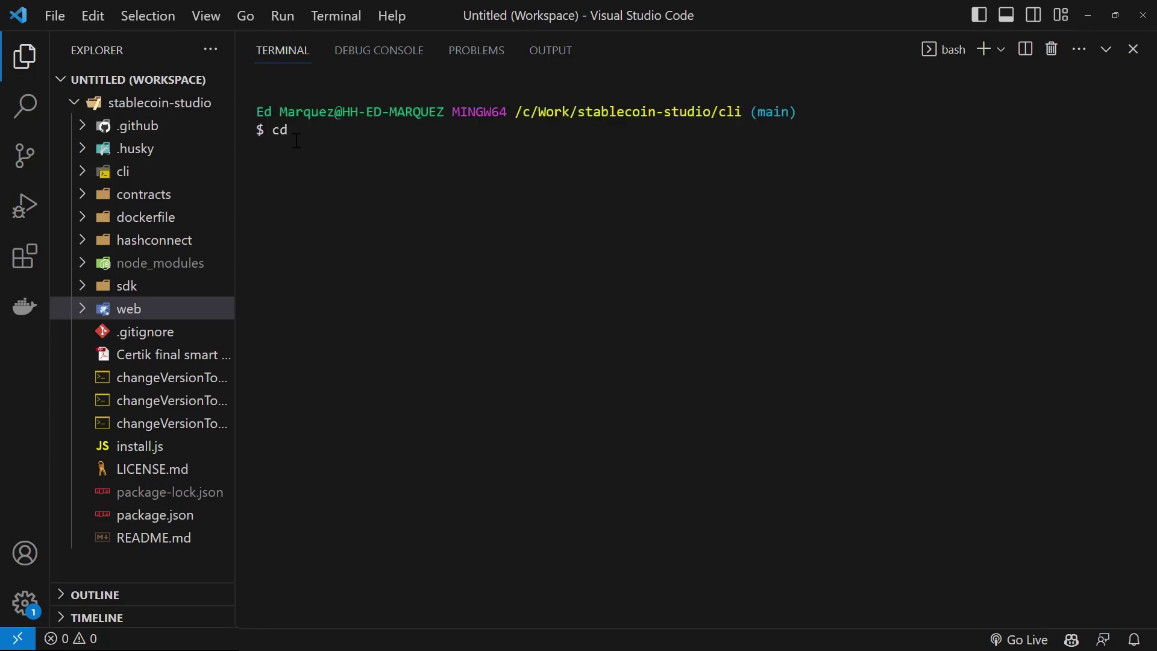
{"action": "type", "text": "../web"}
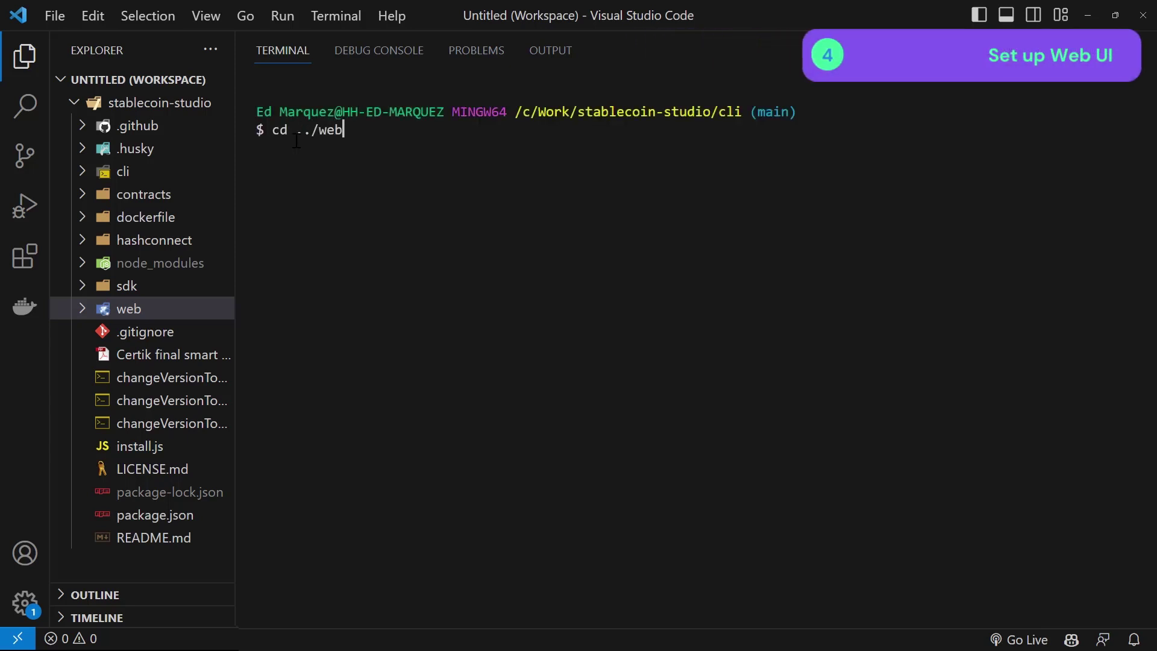
{"action": "key", "text": "Return"}
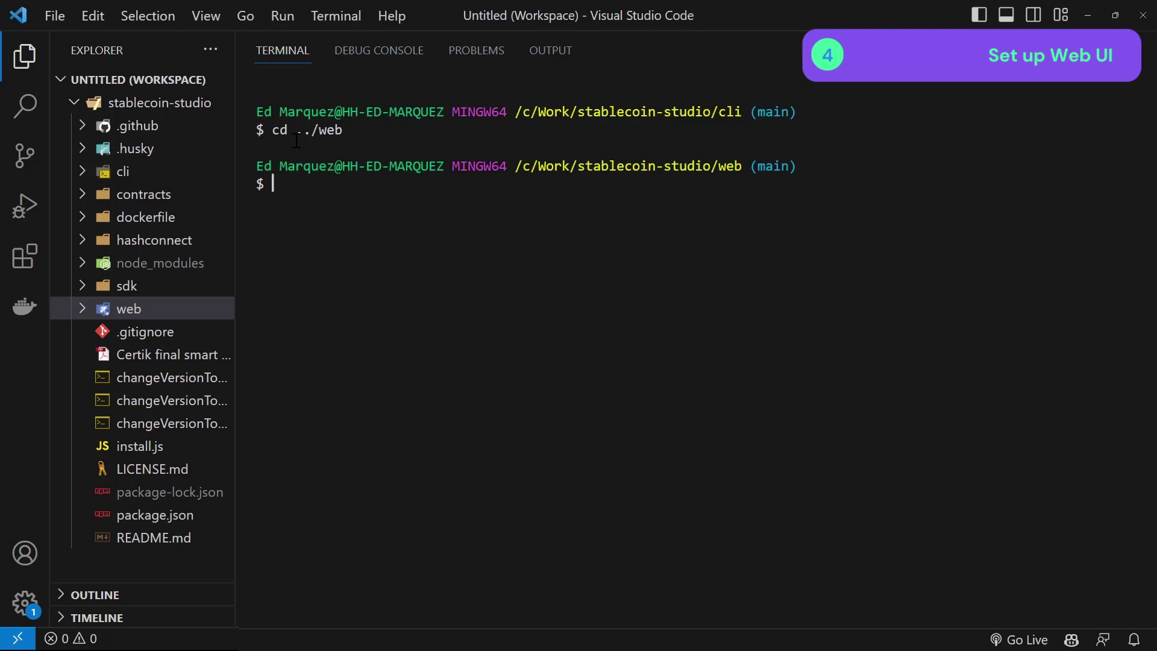
{"action": "mouse_move", "coordinate": [155, 239]}
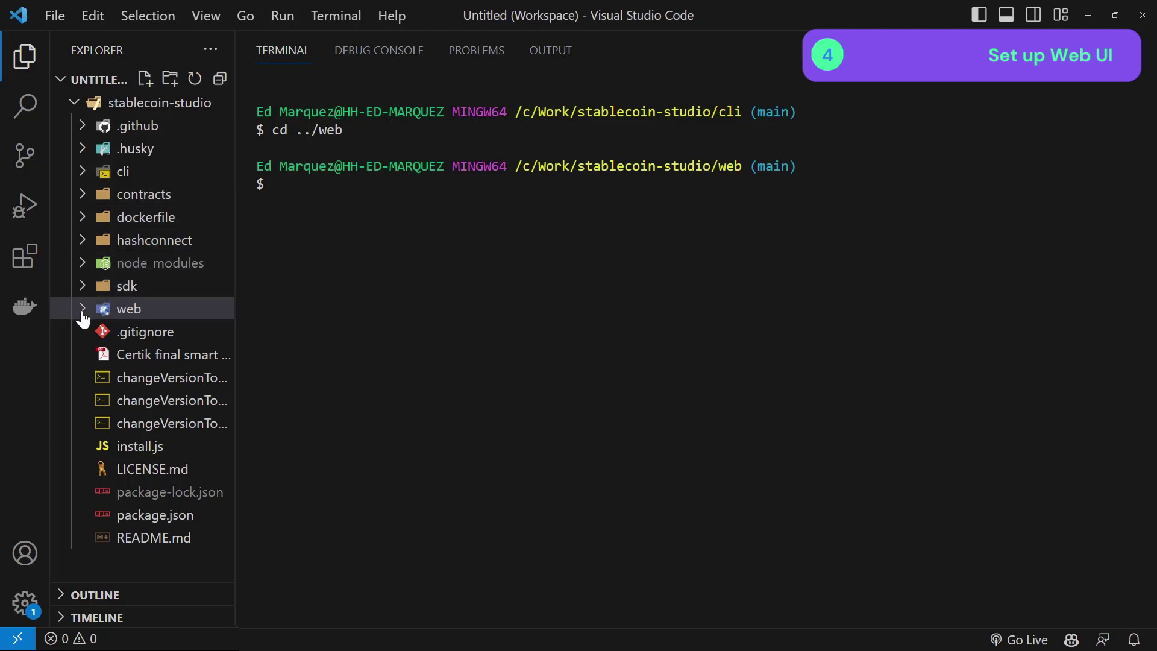
{"action": "left_click", "coordinate": [83, 309]}
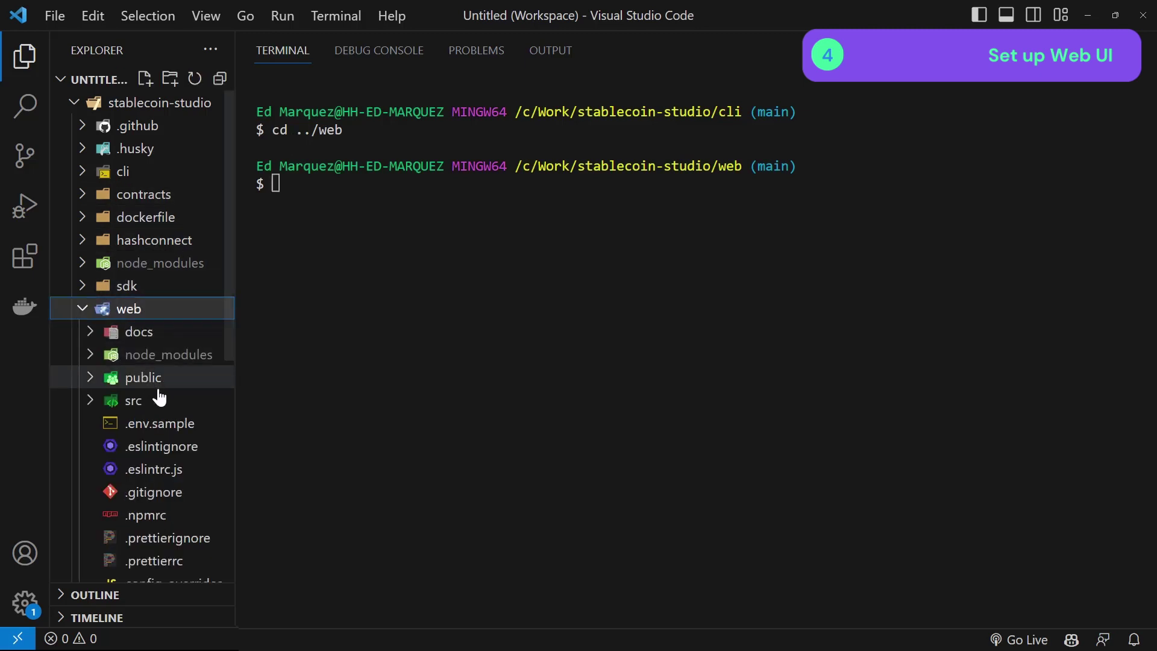
{"action": "left_click", "coordinate": [180, 424]}
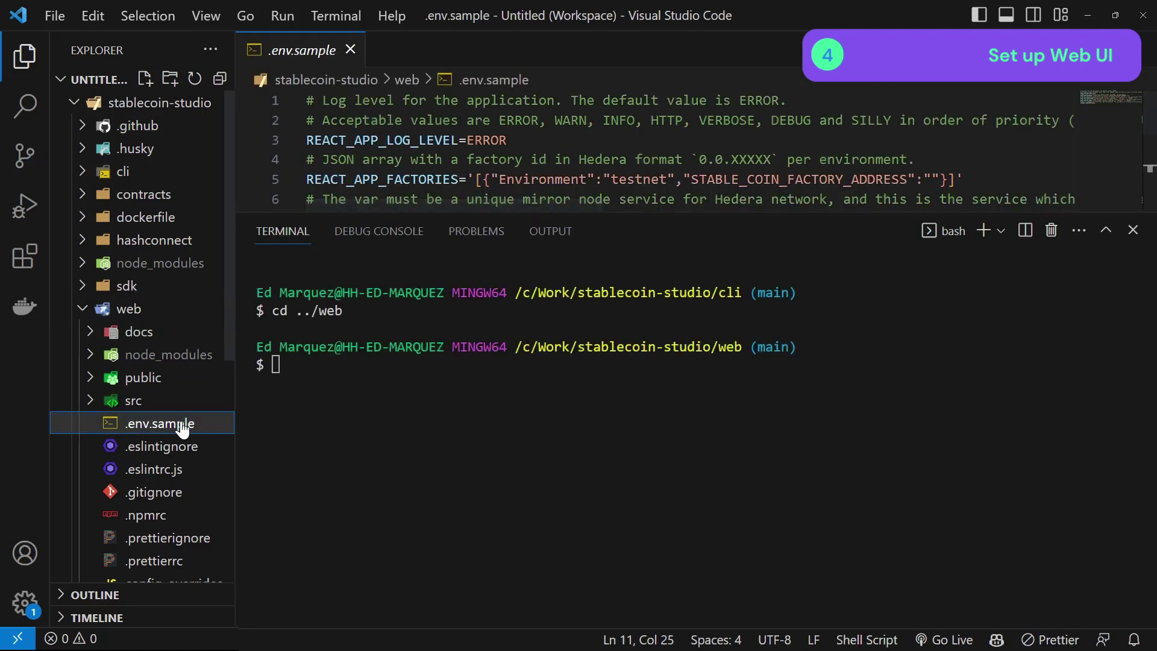
{"action": "key", "text": "F2"}
{"action": "double_click", "coordinate": [172, 423]}
{"action": "key", "text": "BackSpace"}
{"action": "key", "text": "Return"}
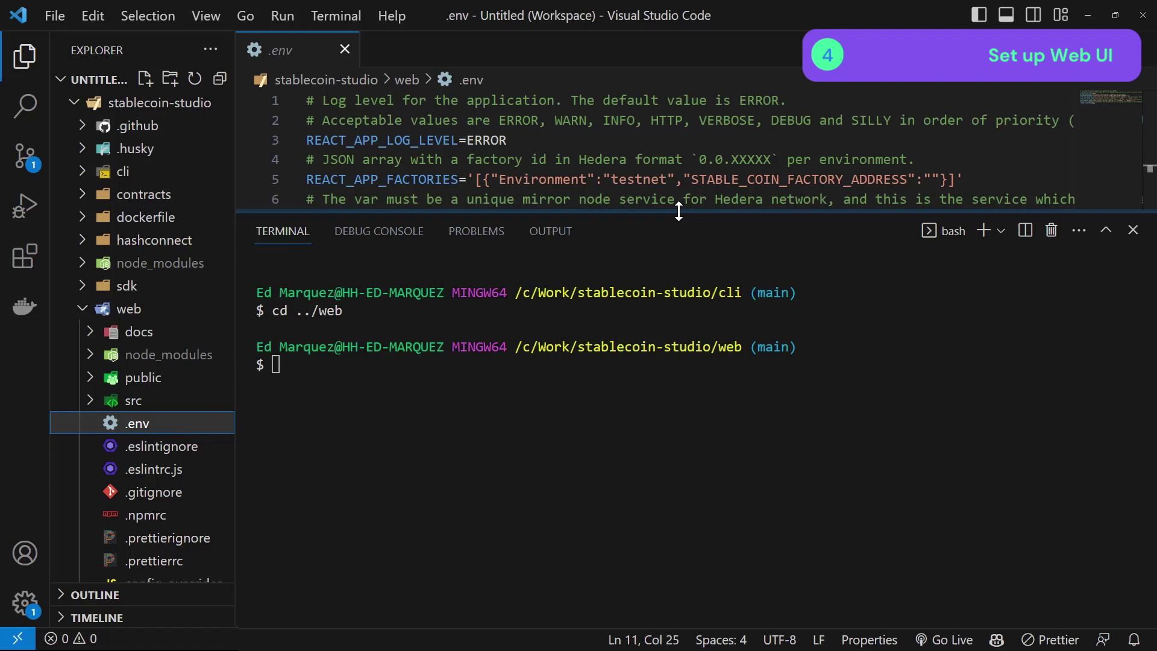
Step: Fill .env with factory 0.0.467235, testnet mirror node and HashIO RPC URLs, then save
{"action": "mouse_move", "coordinate": [663, 221]}
{"action": "left_mouse_down"}
{"action": "mouse_move", "coordinate": [660, 504]}
{"action": "mouse_move", "coordinate": [660, 465]}
{"action": "left_mouse_up"}
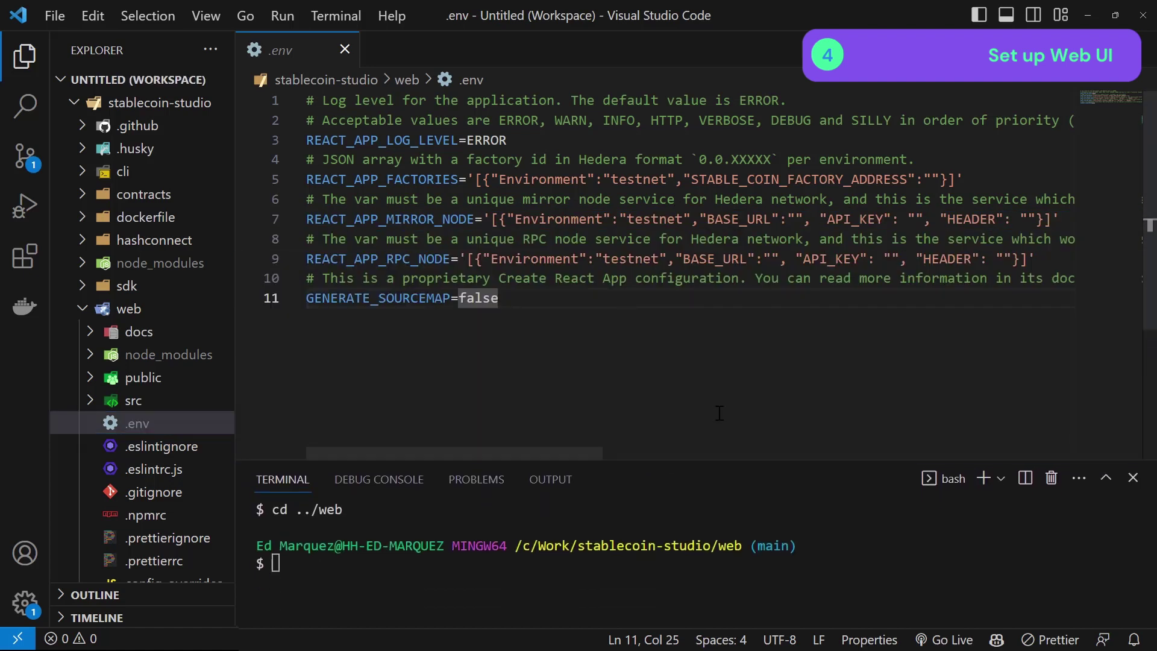
{"action": "left_click", "coordinate": [928, 180]}
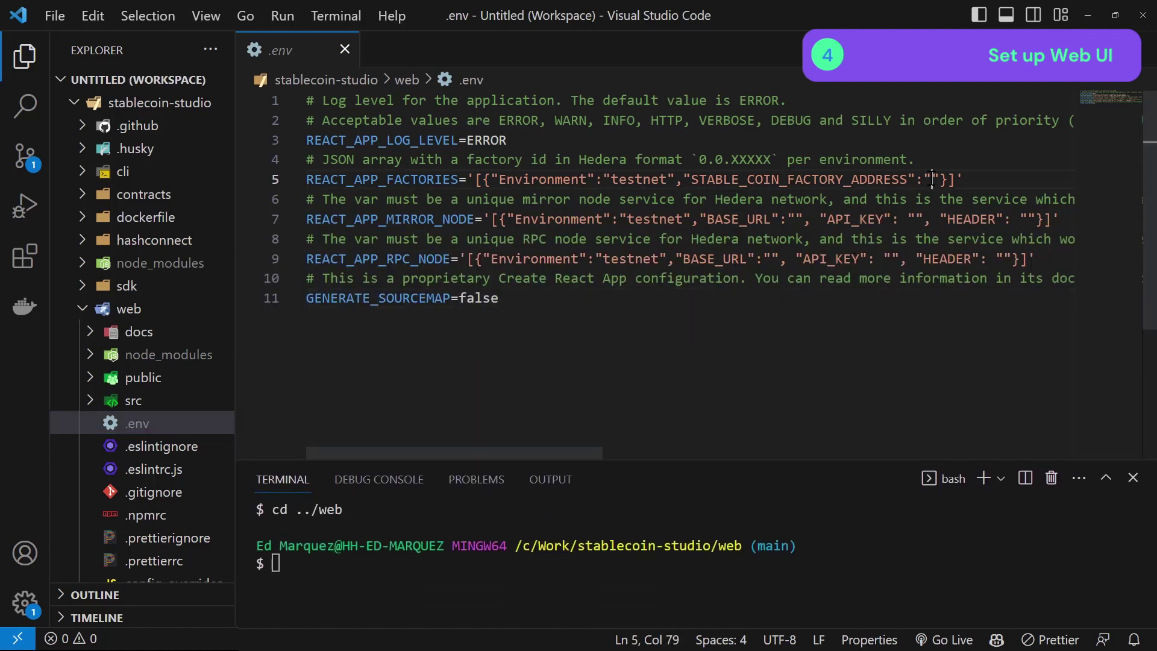
{"action": "key", "text": "ctrl+v"}
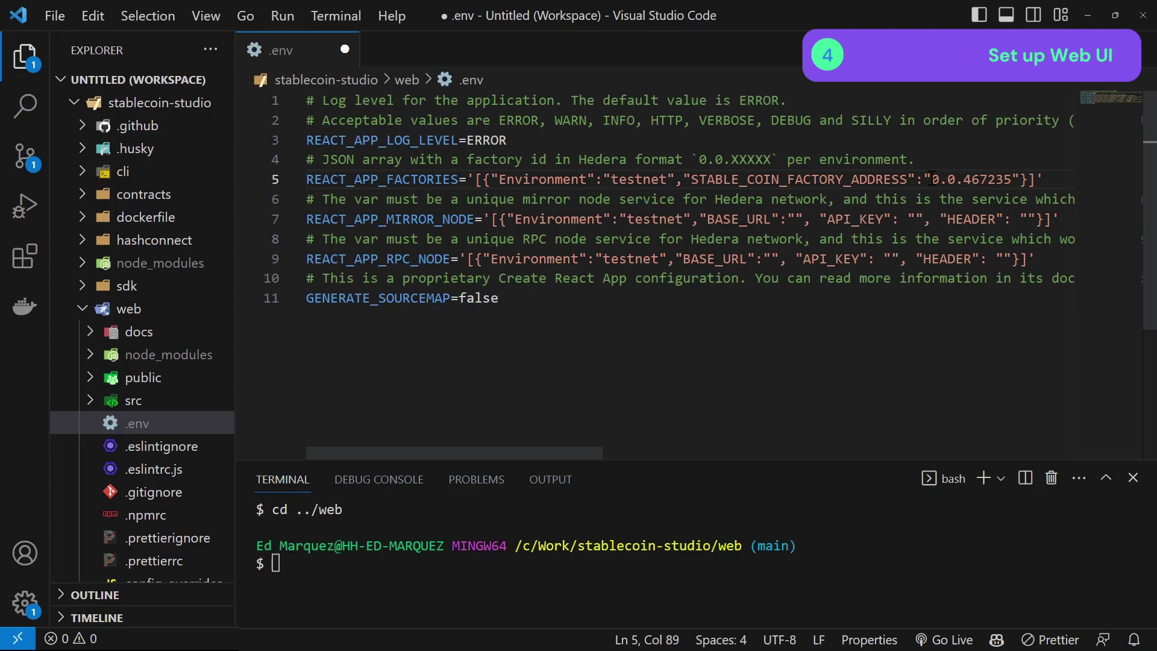
{"action": "key", "text": "ctrl+shift+Left"}
{"action": "left_click", "coordinate": [795, 219]}
{"action": "key", "text": "ctrl+v"}
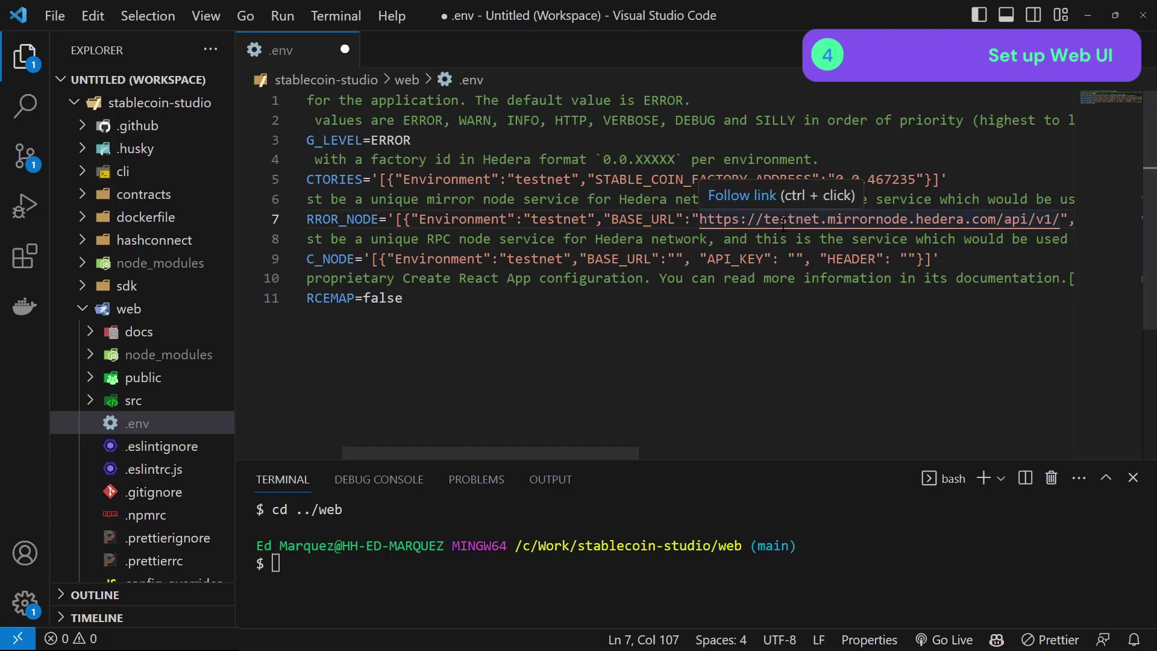
{"action": "left_click", "coordinate": [679, 257]}
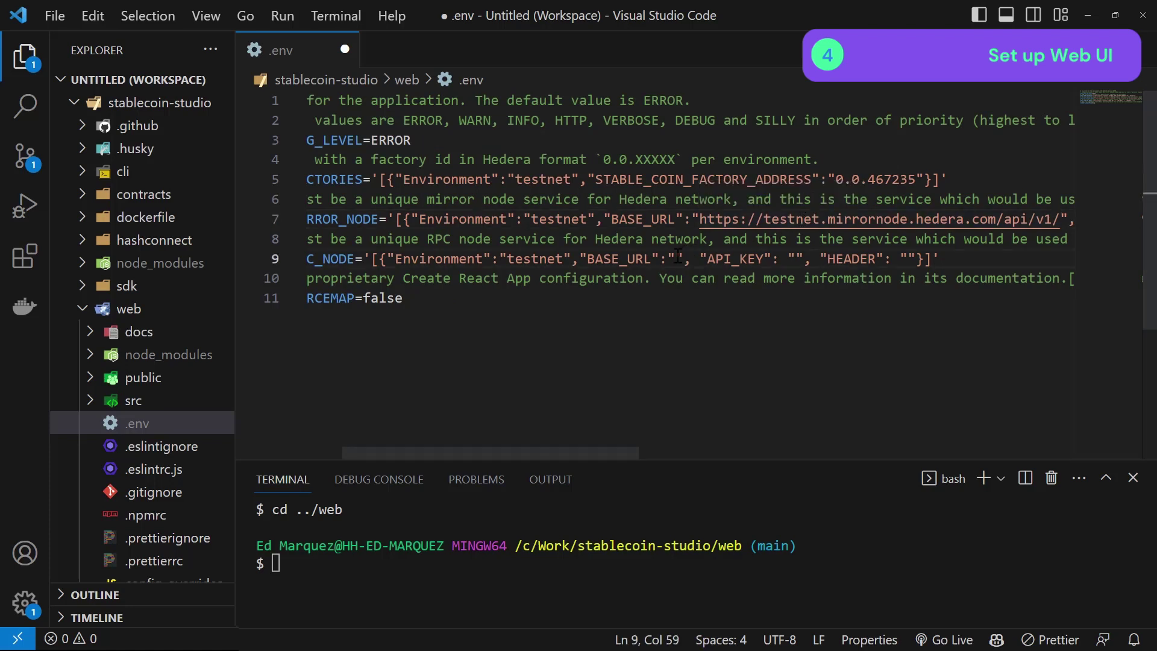
{"action": "key", "text": "ctrl+v"}
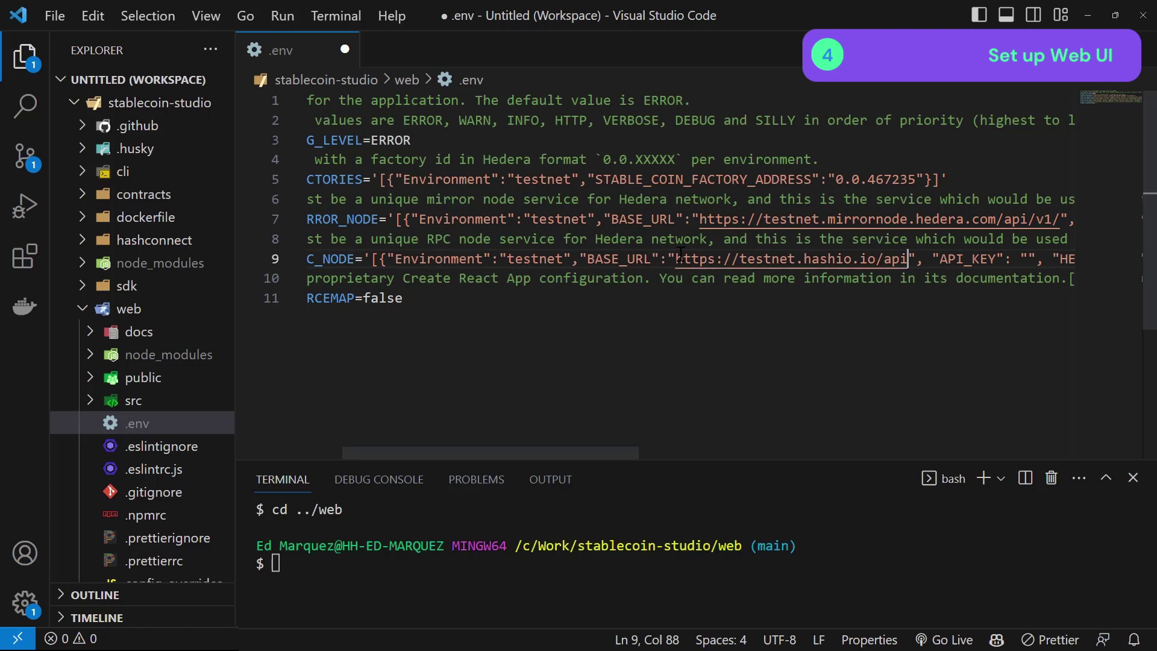
{"action": "key", "text": "ctrl+Home"}
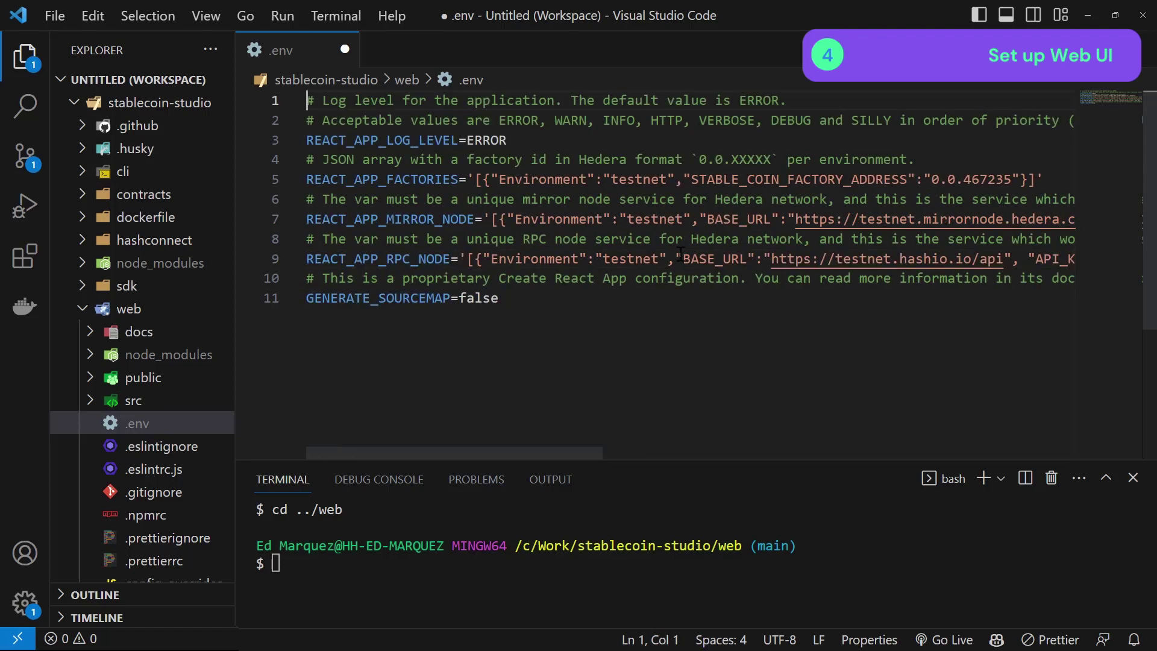
{"action": "key", "text": "ctrl+s"}
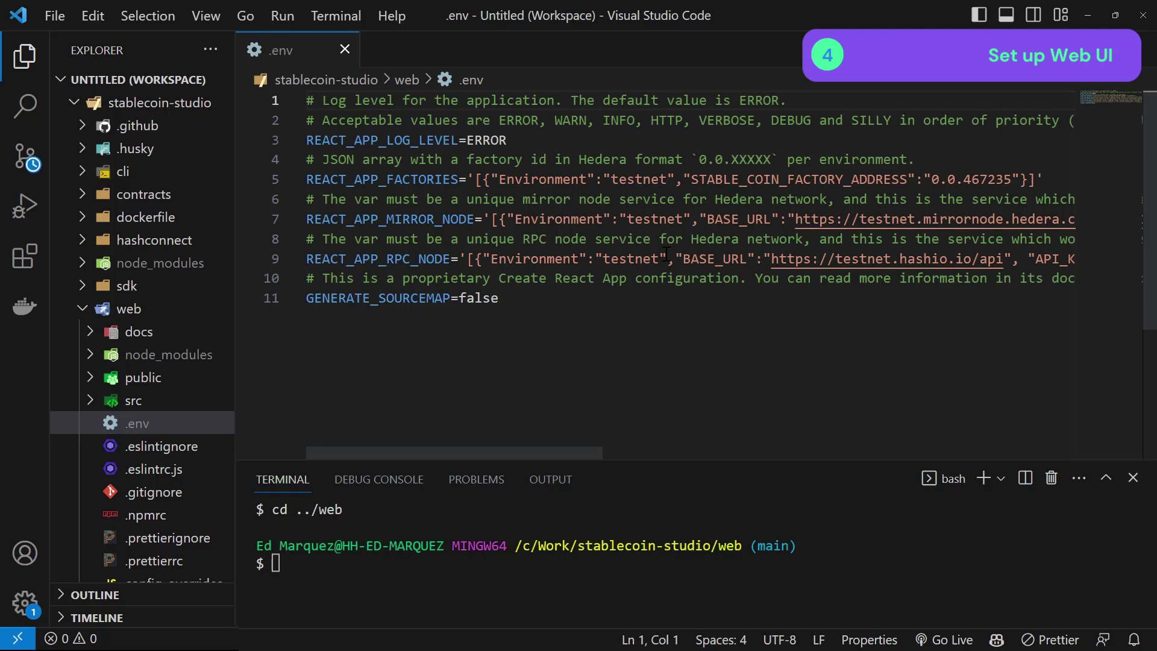
Step: Launch the web app with npm start and open the 'Connect your wallet' picker
{"action": "left_click", "coordinate": [665, 573]}
{"action": "type", "text": "n"}
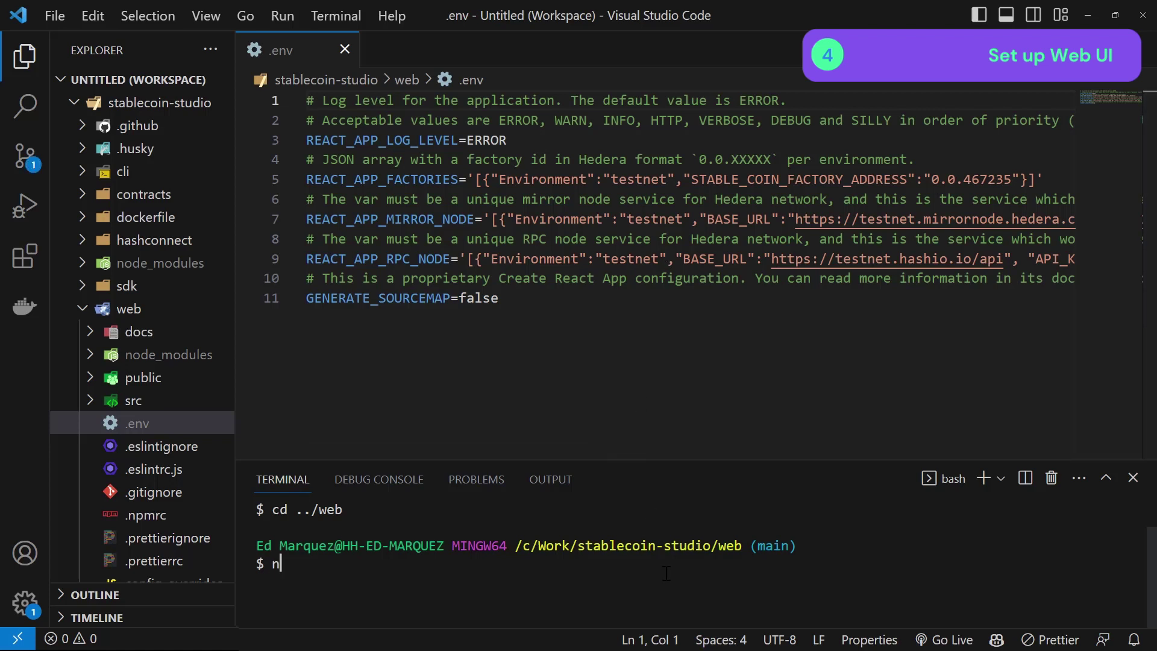
{"action": "type", "text": "pm start"}
{"action": "key", "text": "Return"}
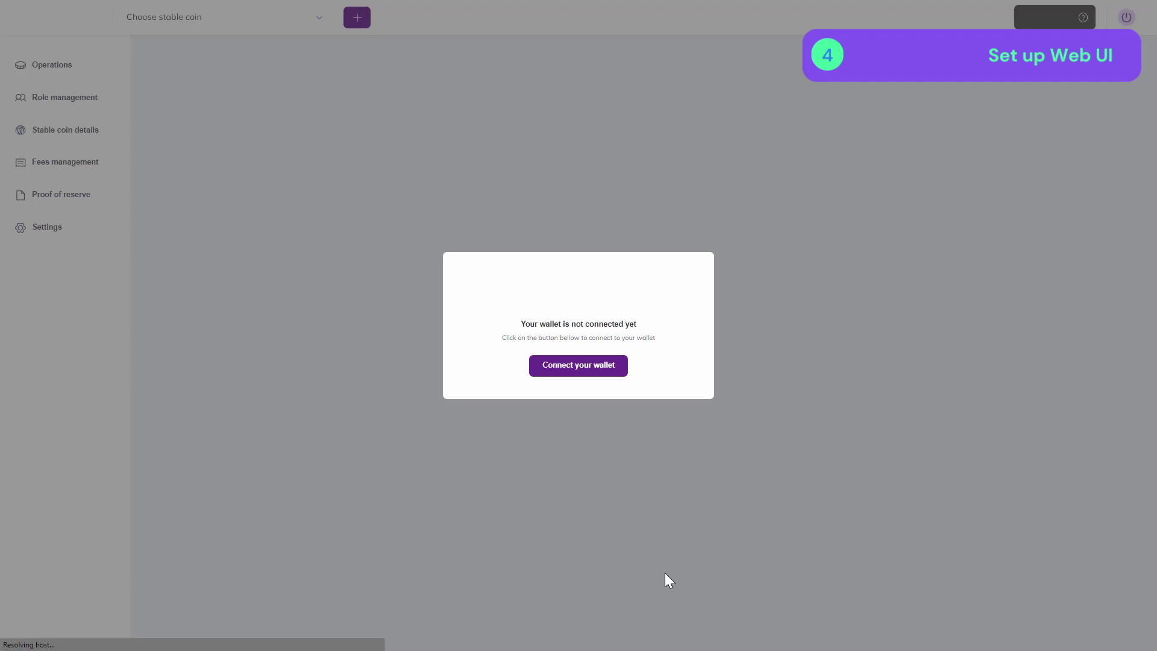
{"action": "left_click", "coordinate": [618, 370]}
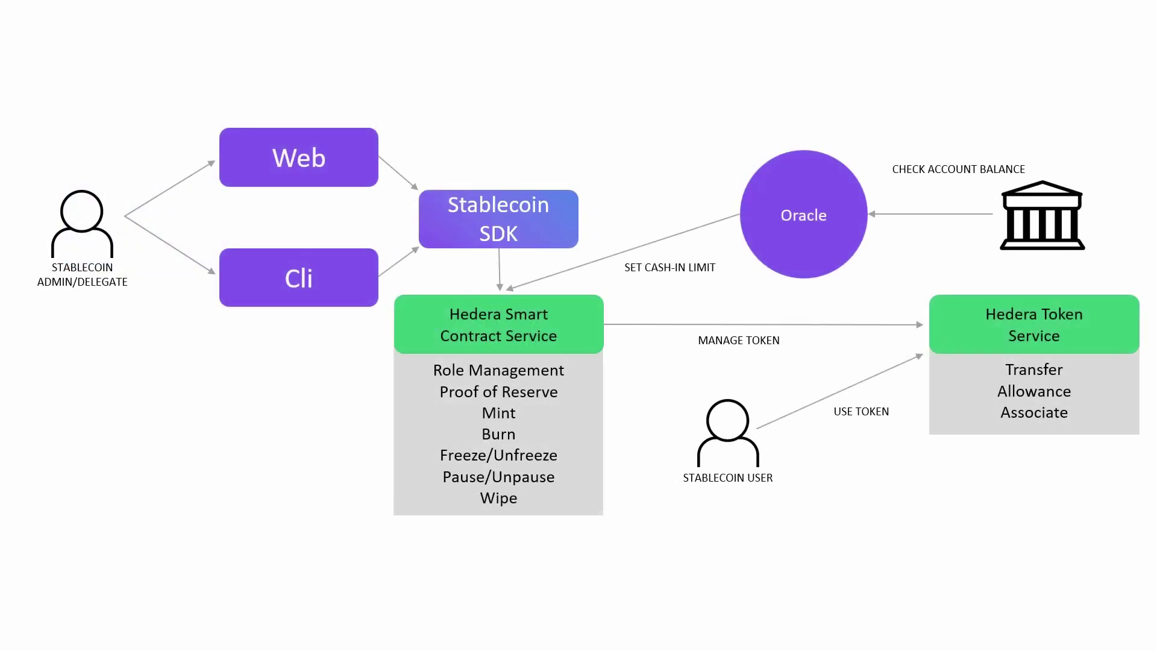
{"action": "type", "text": "t clone https://github.com/hashgraph/hedera-accelerator-stablecoin.git ."}
{"action": "key", "text": "Return"}
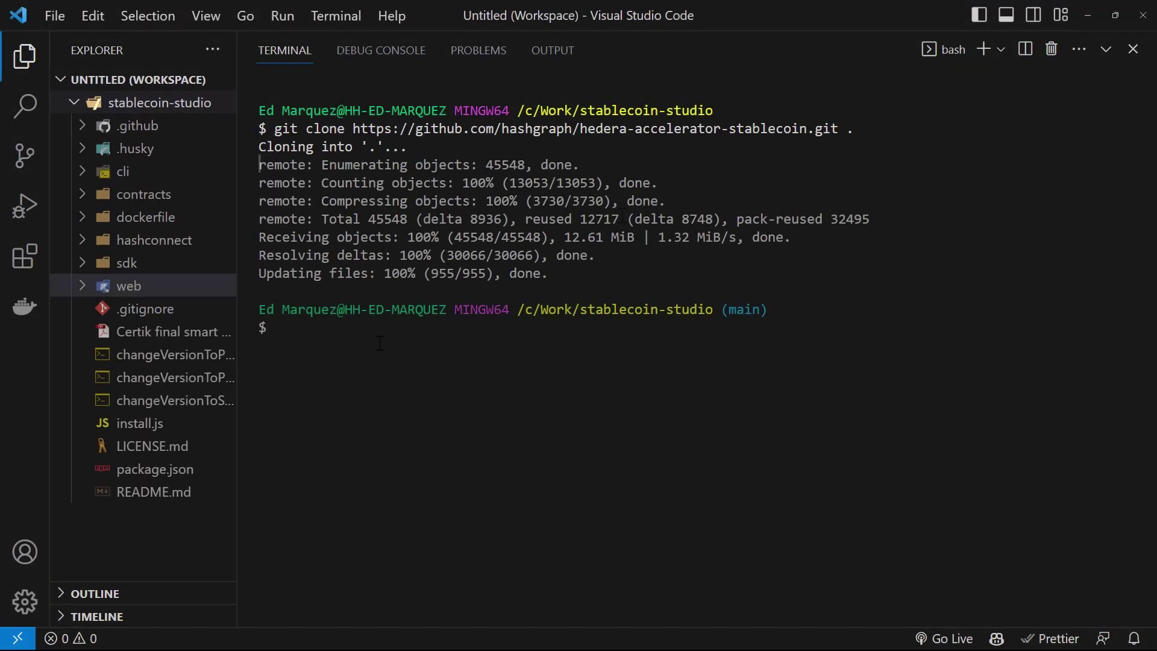
{"action": "type", "text": "npm "}
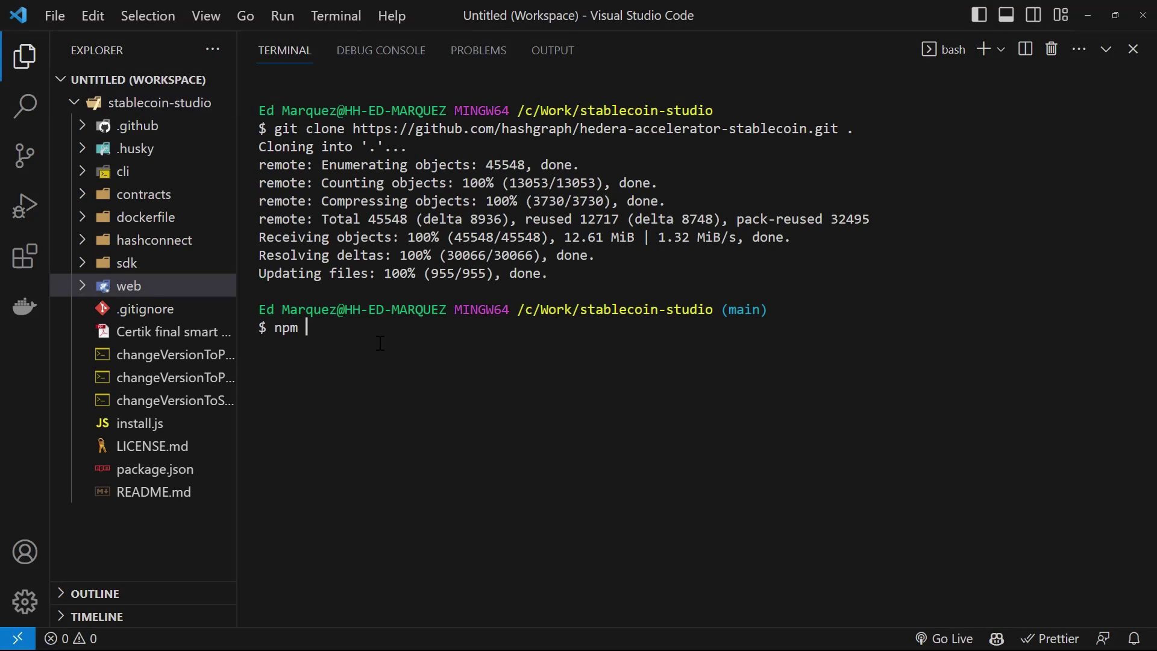
{"action": "type", "text": "install"}
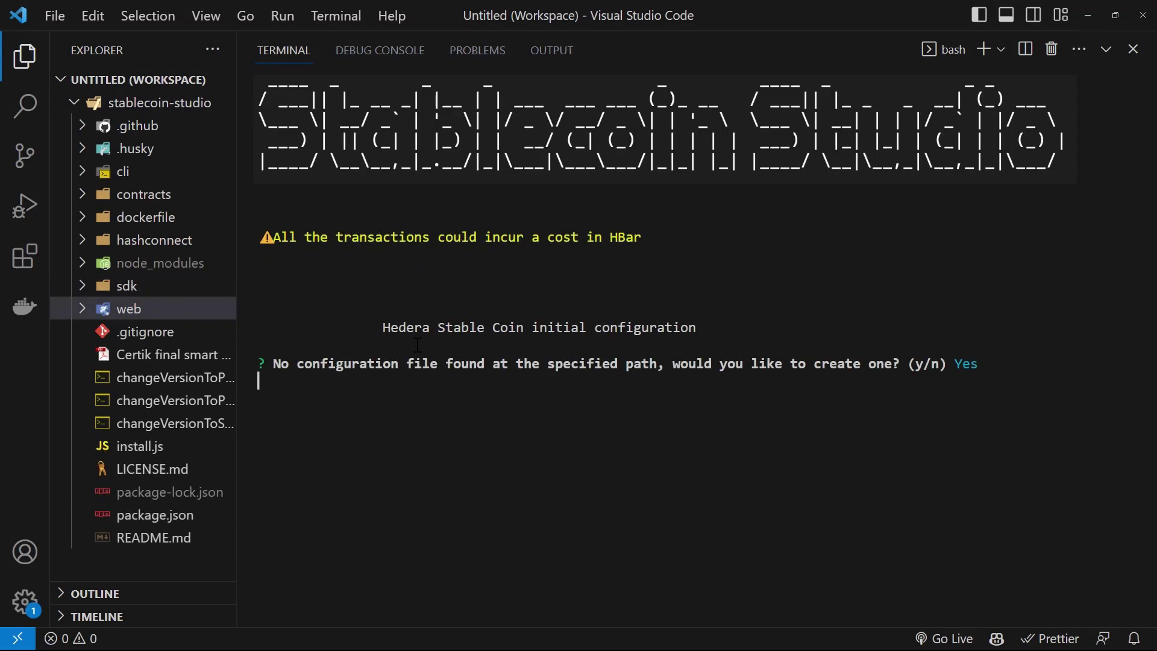